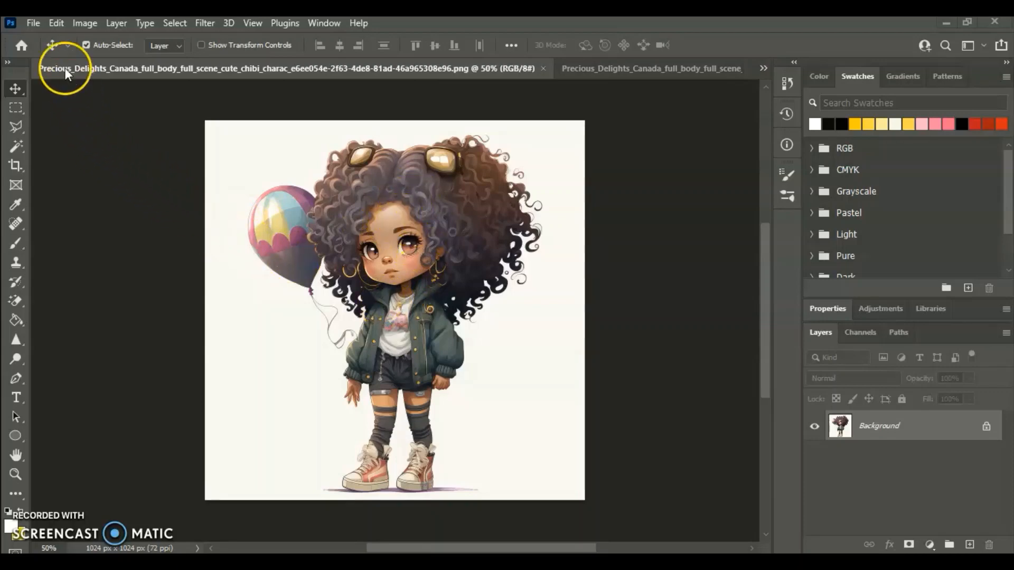
# Resample the image to a resolution of 300 pixels/inch, keeping its width and height in inches.
pyautogui.click(85, 22)
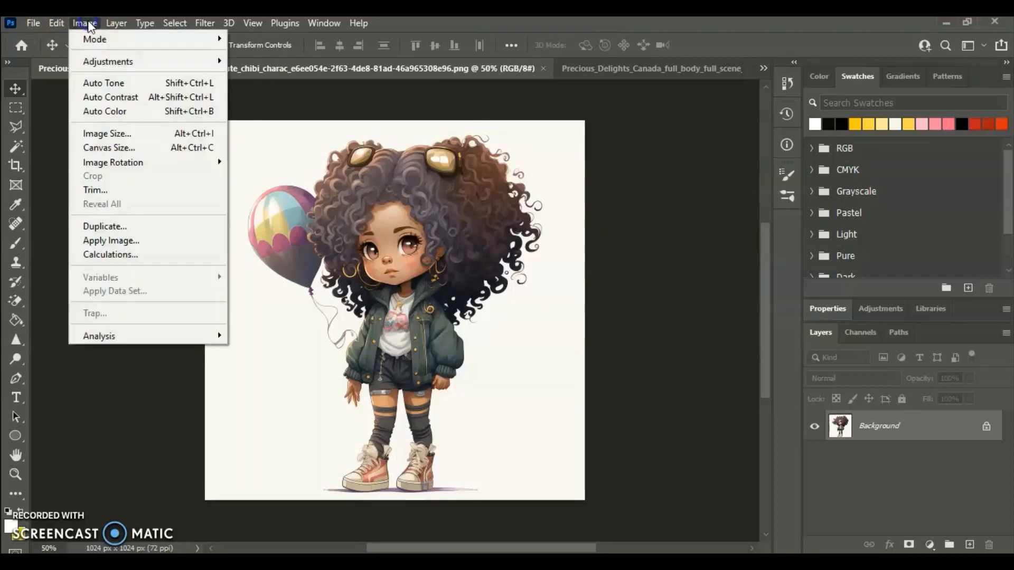
pyautogui.click(167, 134)
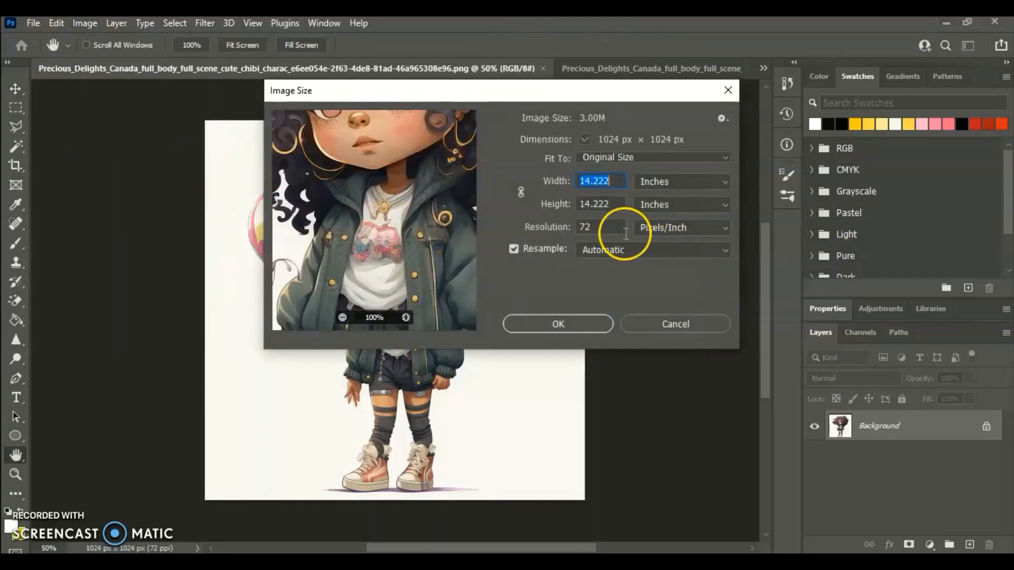
pyautogui.click(579, 227)
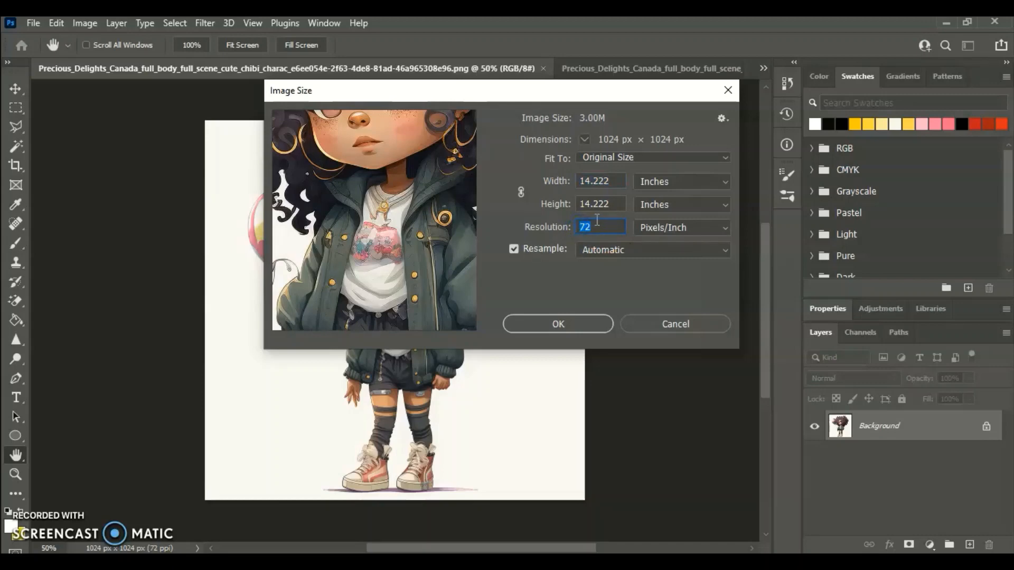
pyautogui.write('300')
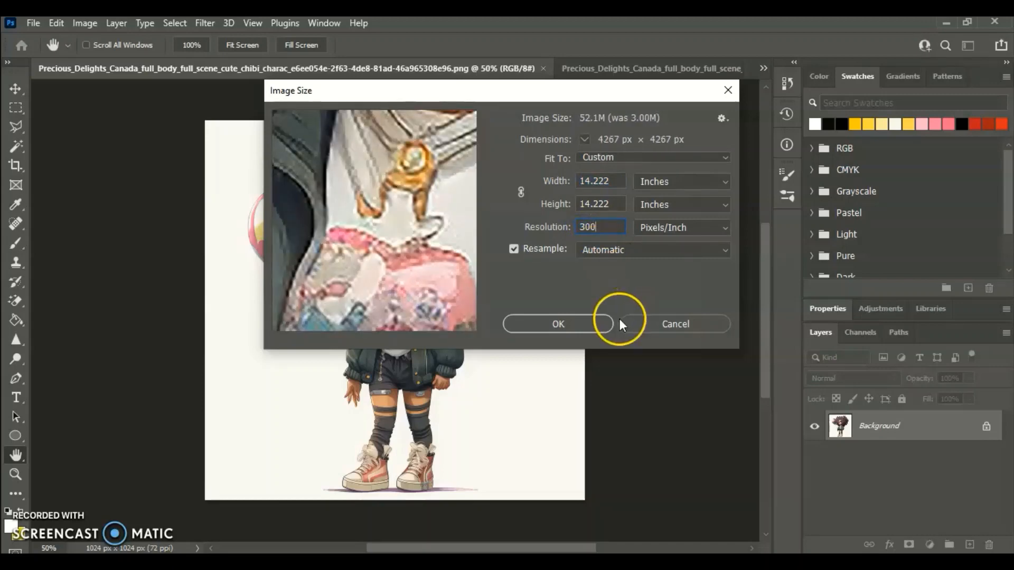
pyautogui.click(591, 324)
pyautogui.press('v')
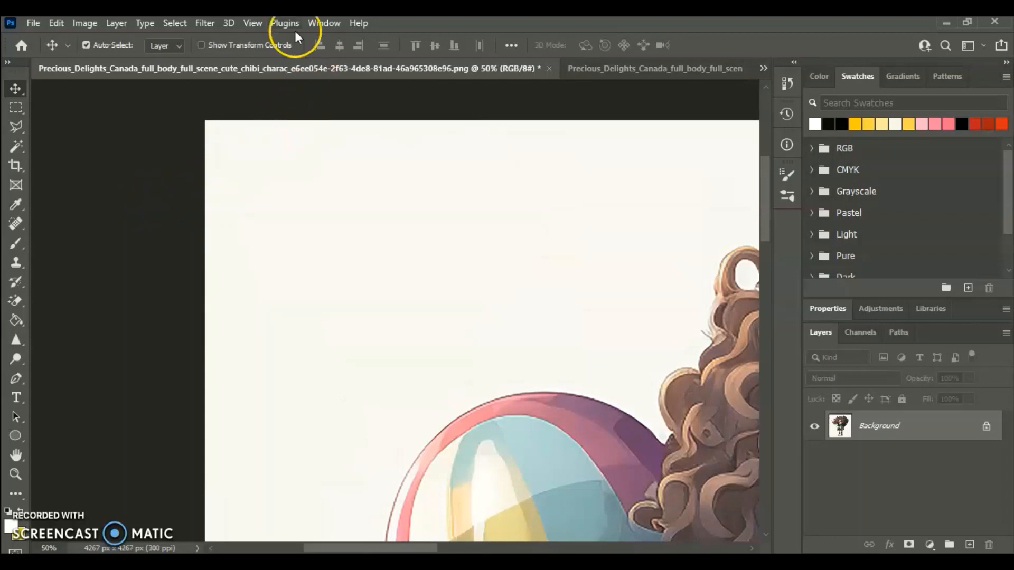
# Convert the locked Background into a regular layer named Original.
pyautogui.click(257, 21)
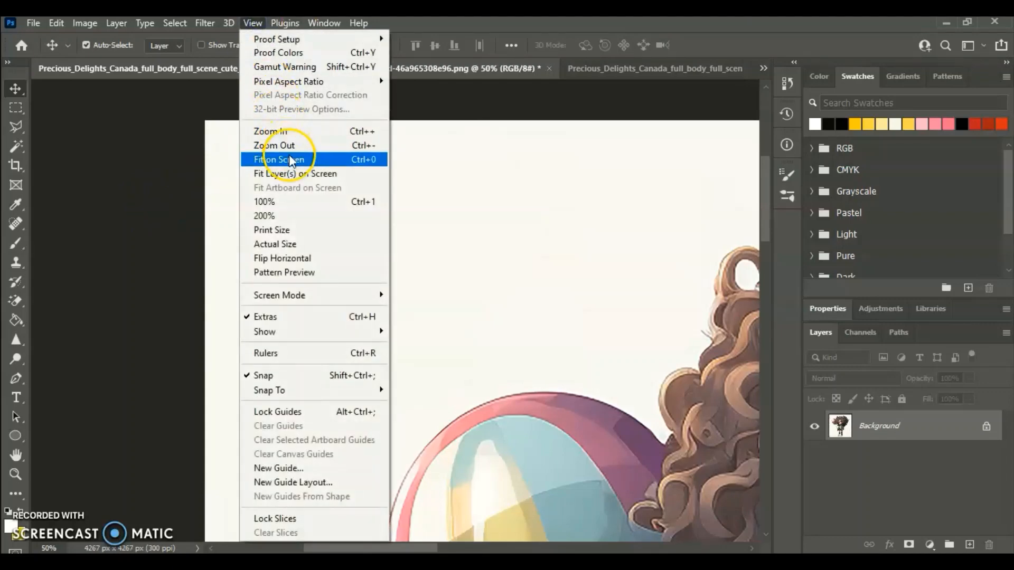
pyautogui.click(289, 158)
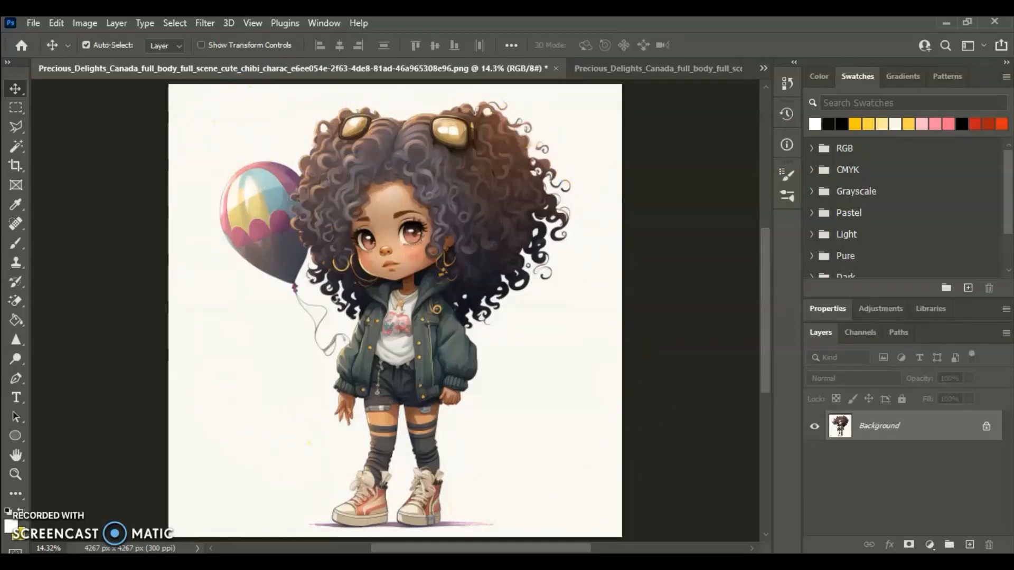
pyautogui.doubleClick(885, 428)
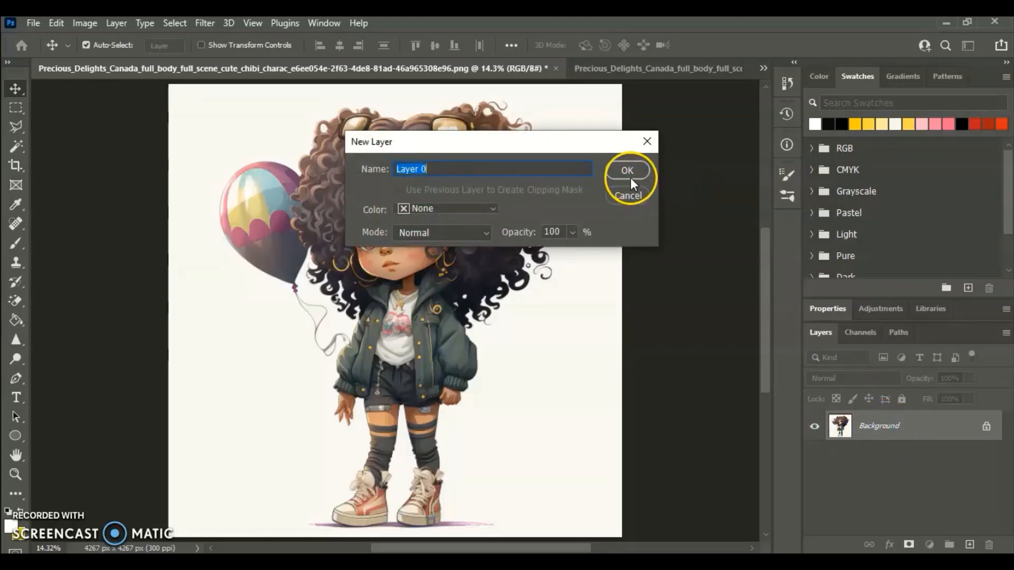
pyautogui.click(576, 170)
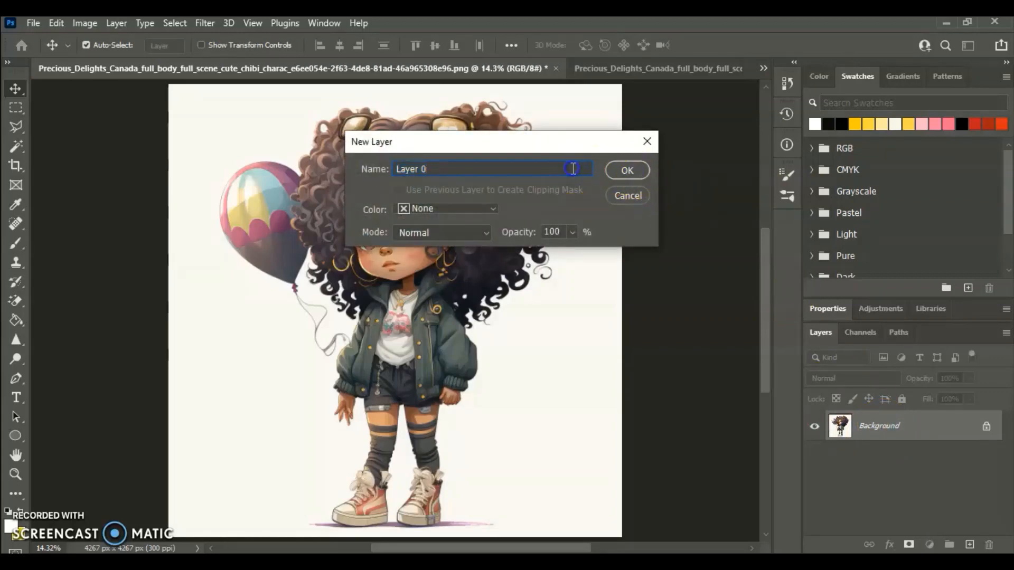
pyautogui.click(365, 173)
pyautogui.write('Original')
pyautogui.press('Return')
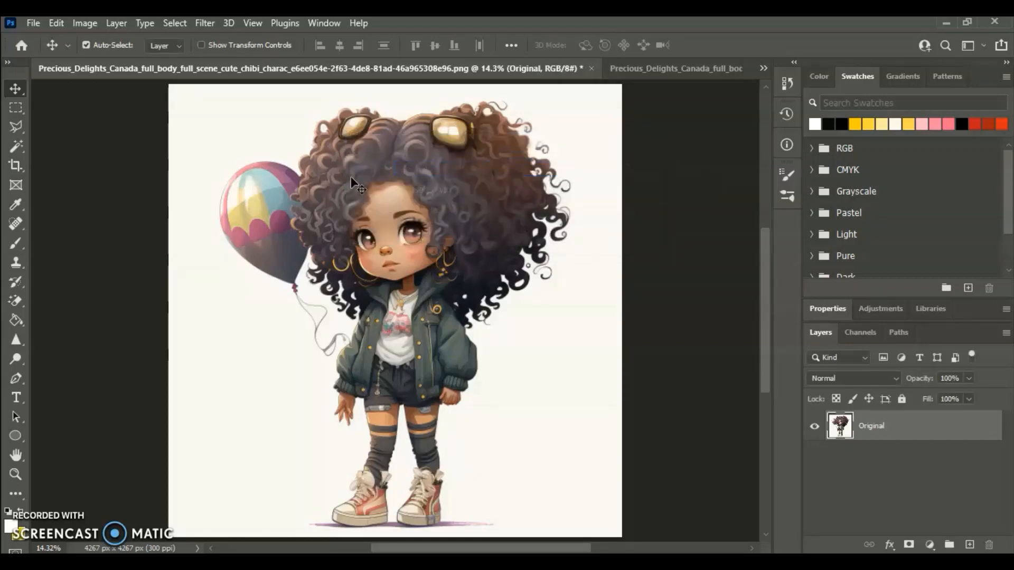
# Duplicate the Original layer as a layer named Copy and hide the Original layer.
pyautogui.rightClick(922, 425)
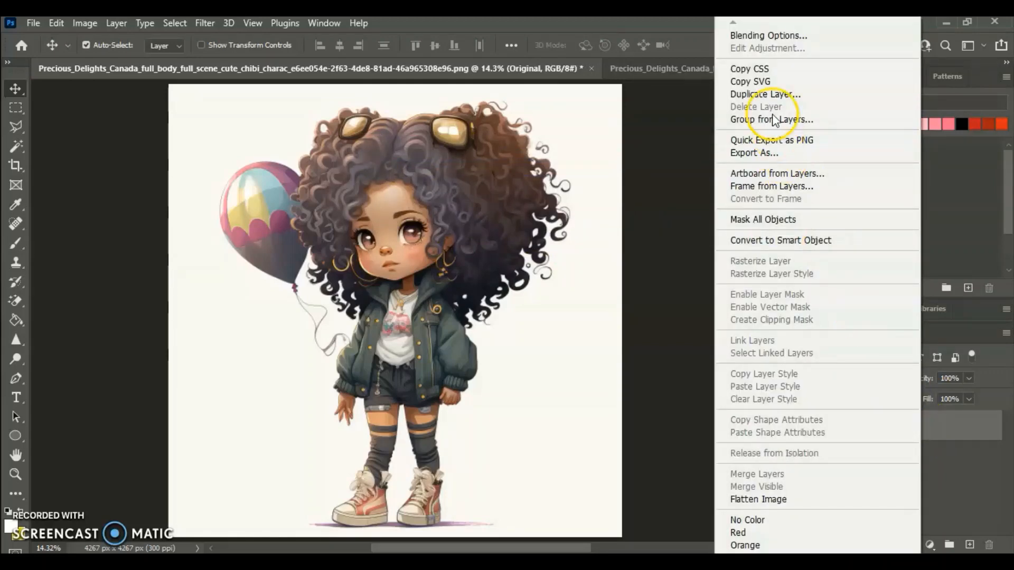
pyautogui.click(769, 93)
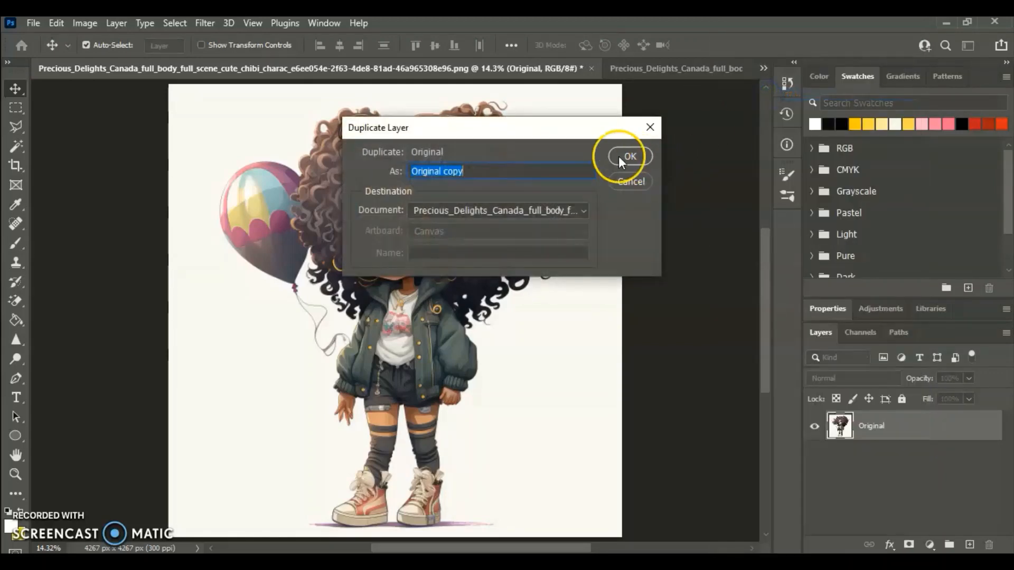
pyautogui.moveTo(535, 172); pyautogui.dragTo(441, 173)
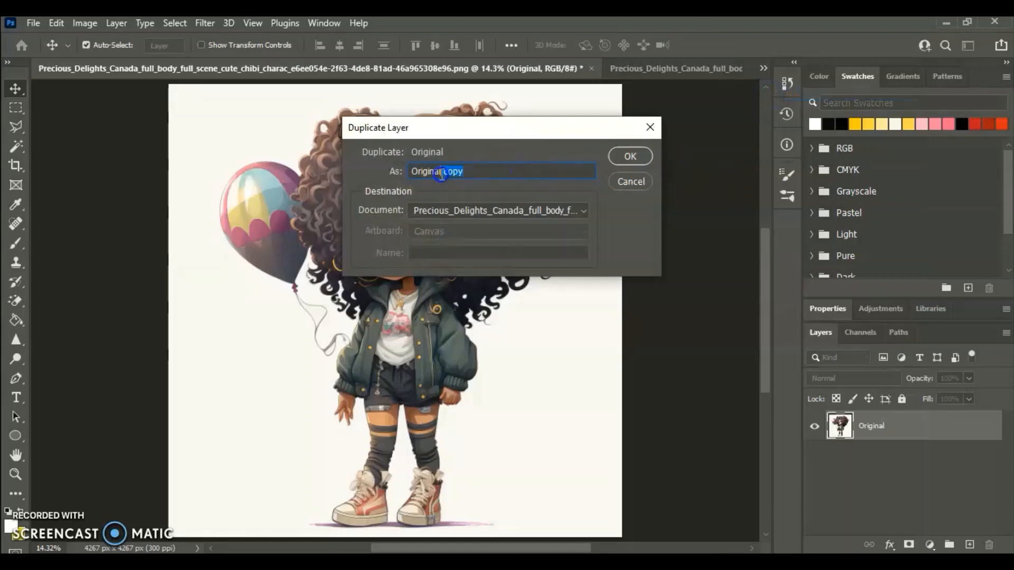
pyautogui.press('BackSpace')
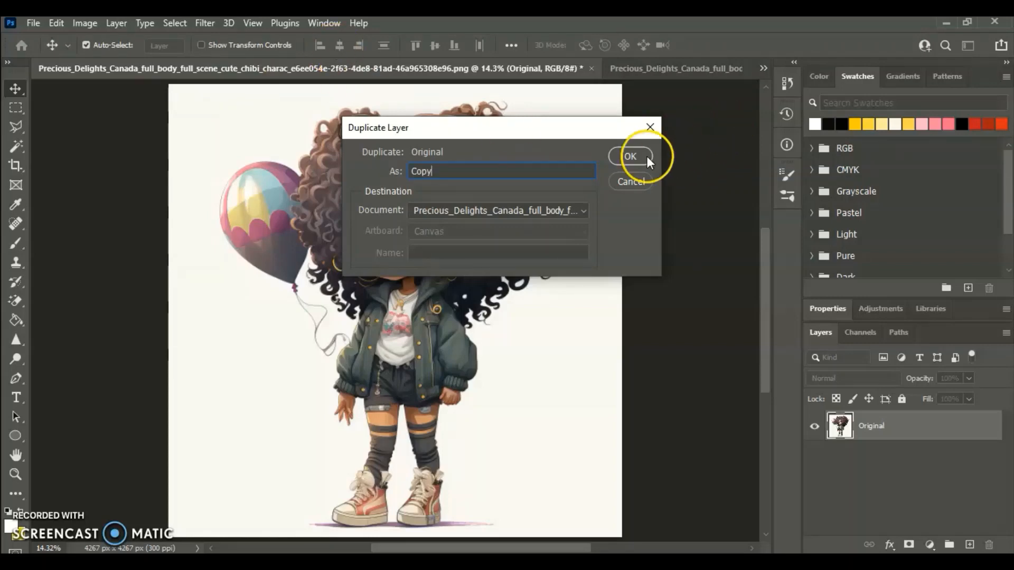
pyautogui.click(630, 156)
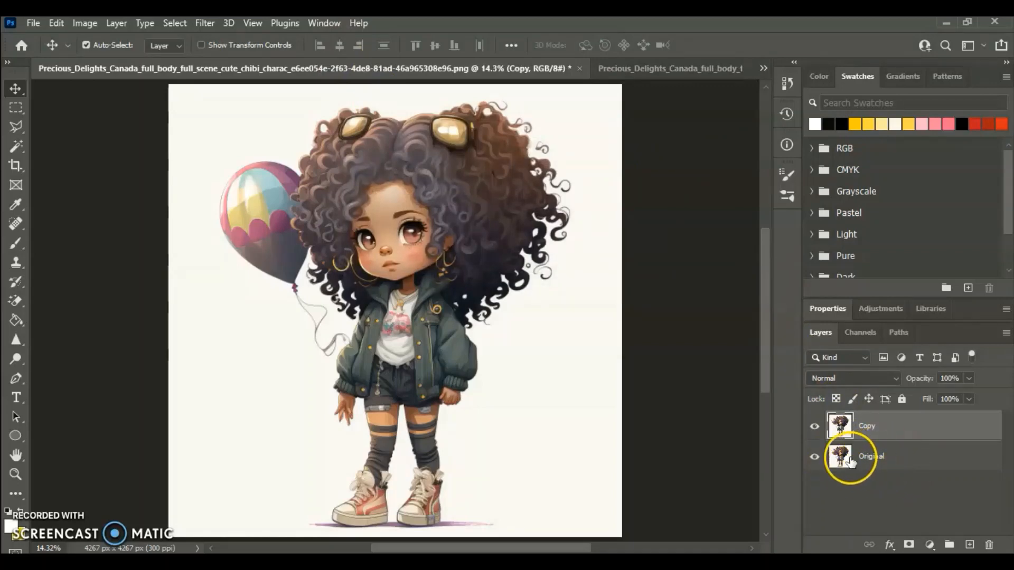
pyautogui.click(815, 457)
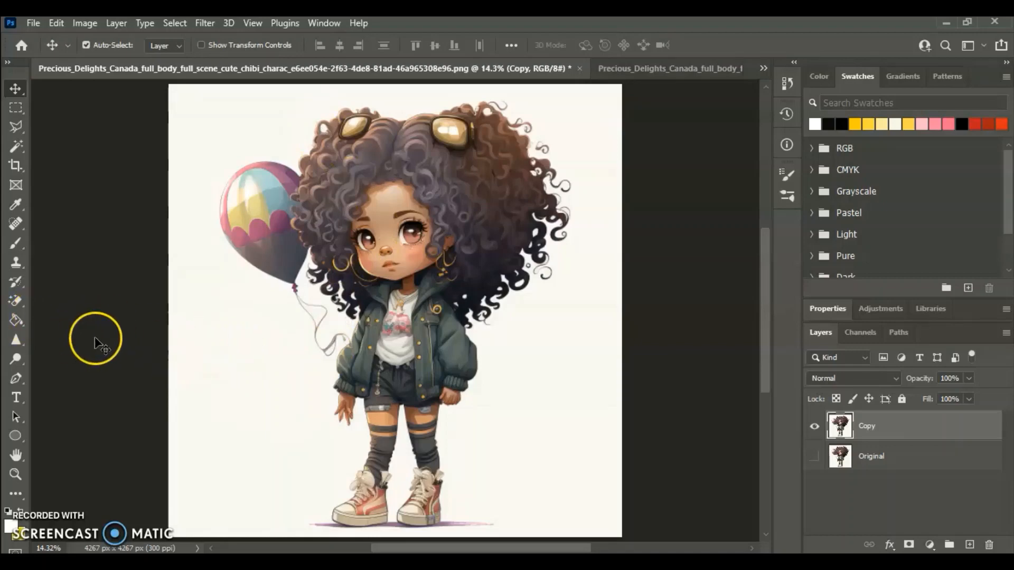
# Erase the off-white background on the Copy layer with the Magic Eraser, including the areas around the balloon string and between the legs.
pyautogui.click(14, 300)
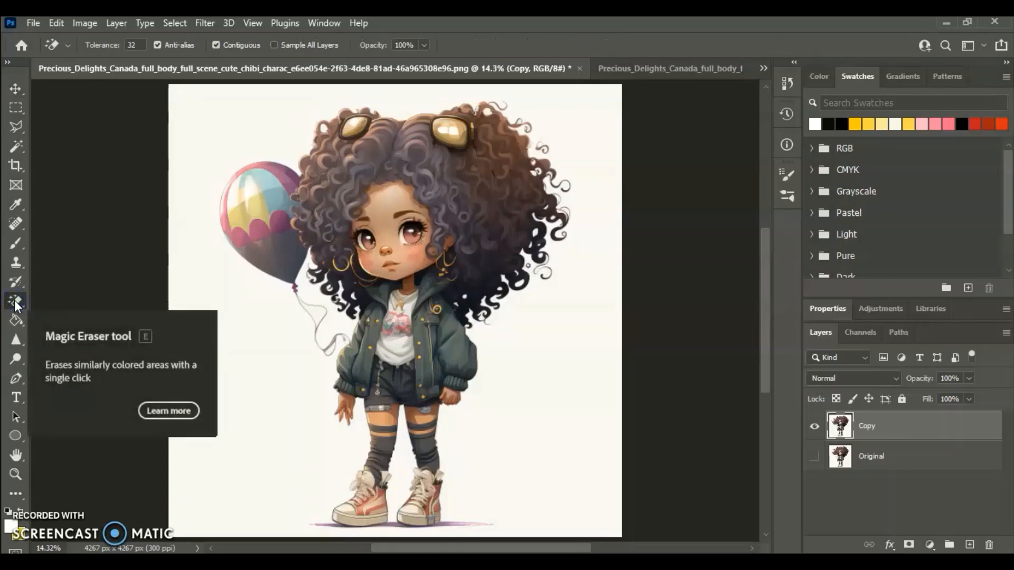
pyautogui.moveTo(14, 300)
pyautogui.mouseDown()
pyautogui.moveTo(78, 302)
pyautogui.moveTo(77, 330)
pyautogui.moveTo(80, 297)
pyautogui.moveTo(62, 327)
pyautogui.mouseUp()
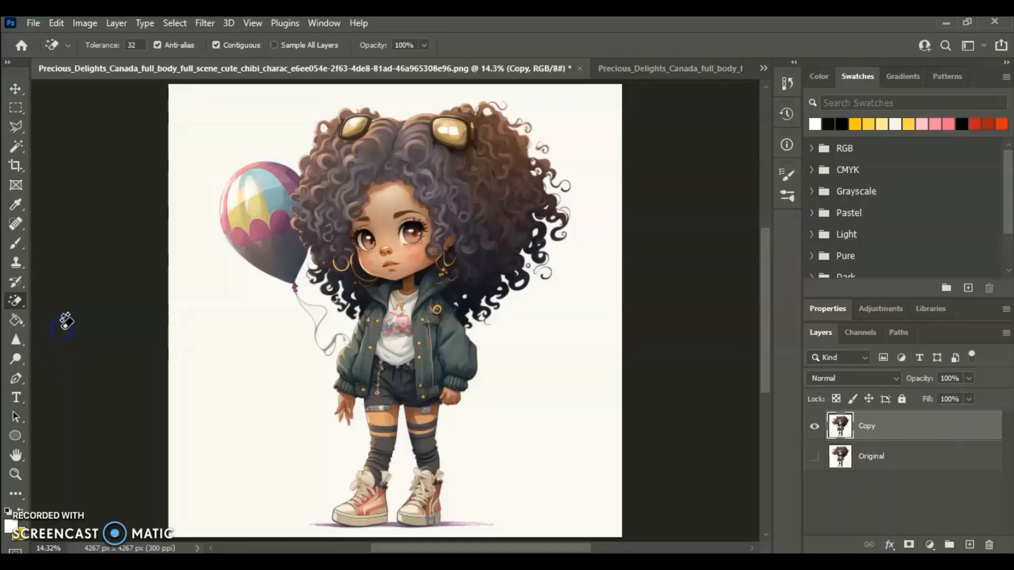
pyautogui.click(208, 126)
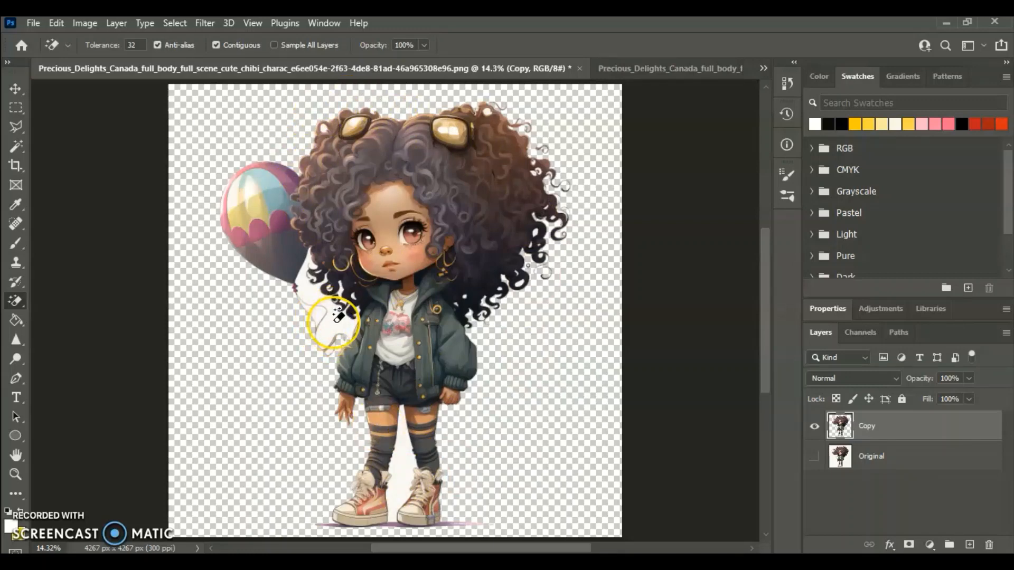
pyautogui.click(332, 323)
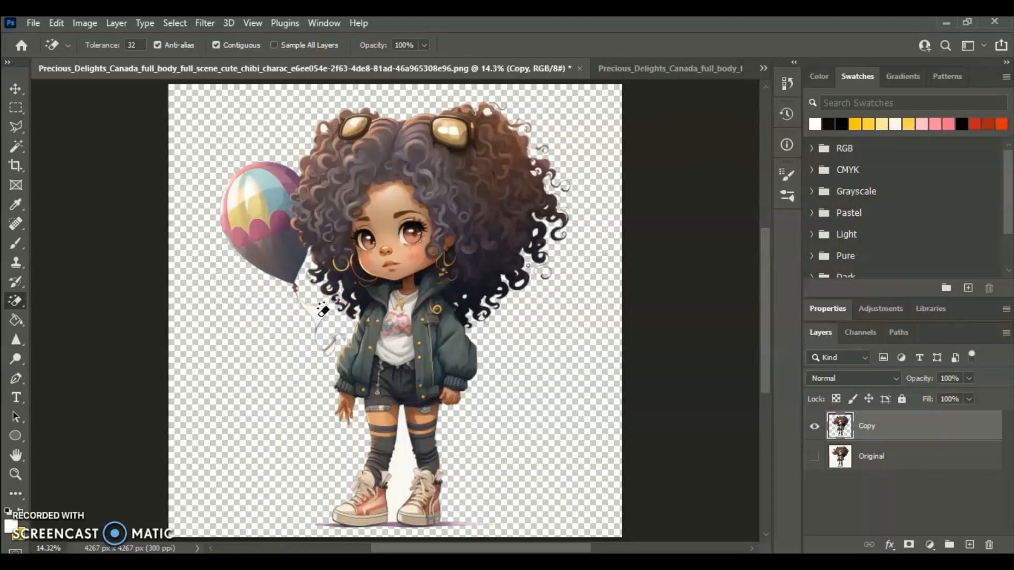
pyautogui.click(317, 312)
pyautogui.click(406, 470)
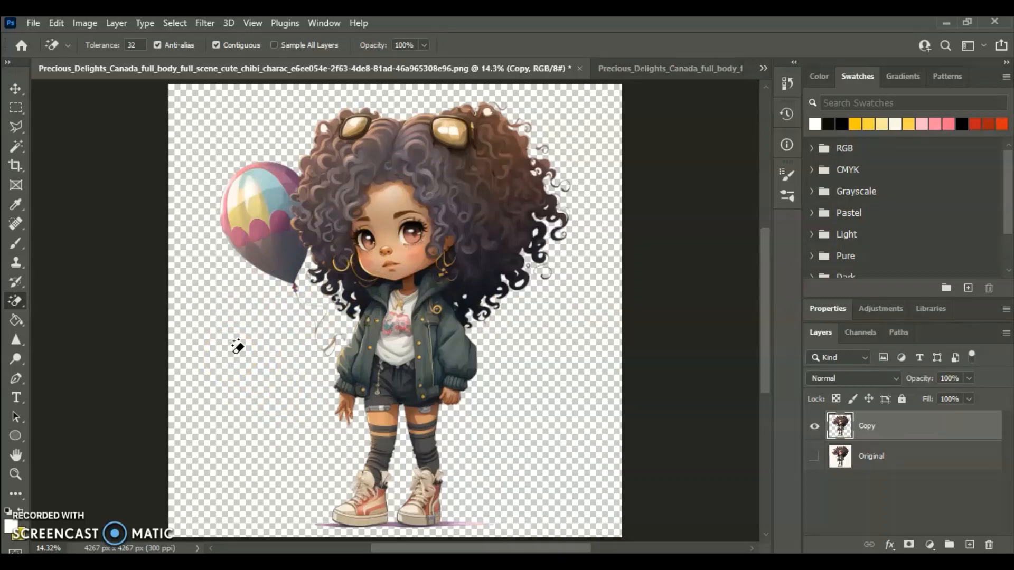
pyautogui.moveTo(401, 344)
pyautogui.mouseDown()
pyautogui.moveTo(414, 338)
pyautogui.moveTo(468, 227)
pyautogui.moveTo(479, 168)
pyautogui.moveTo(507, 146)
pyautogui.mouseUp()
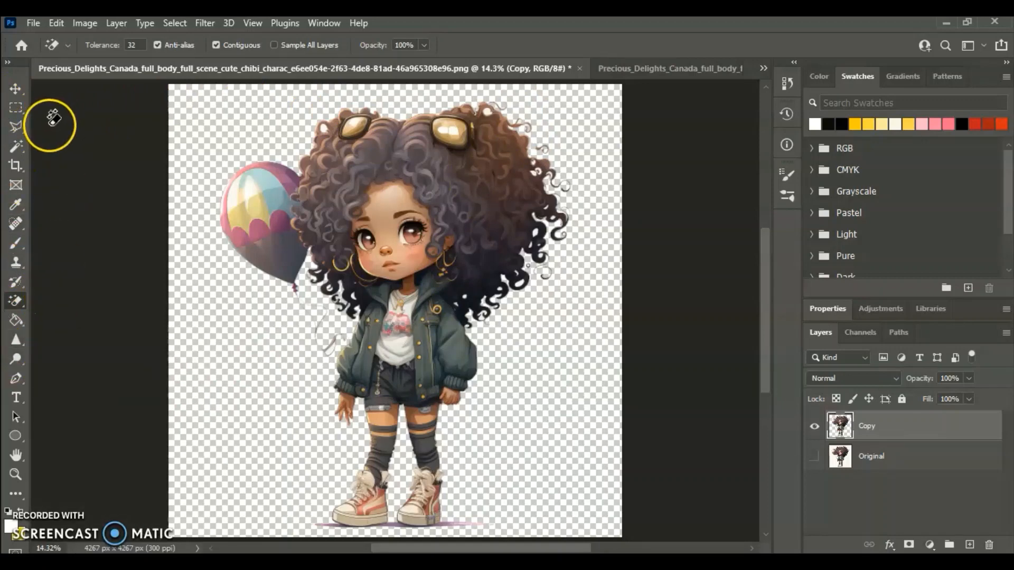
# Examine the cut-out edges and the leftover background gaps in the character's hair up close.
pyautogui.click(15, 88)
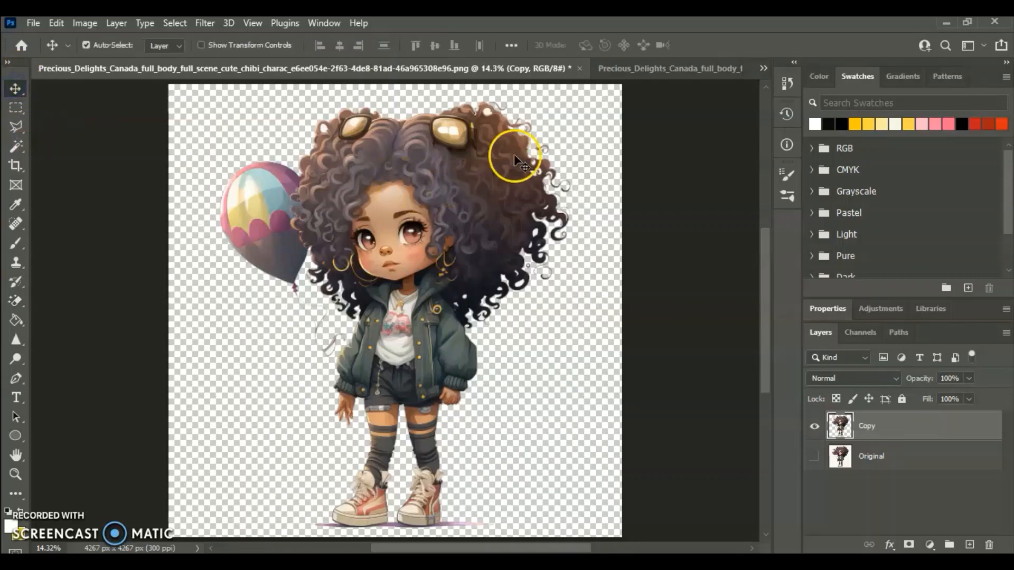
pyautogui.click(553, 154)
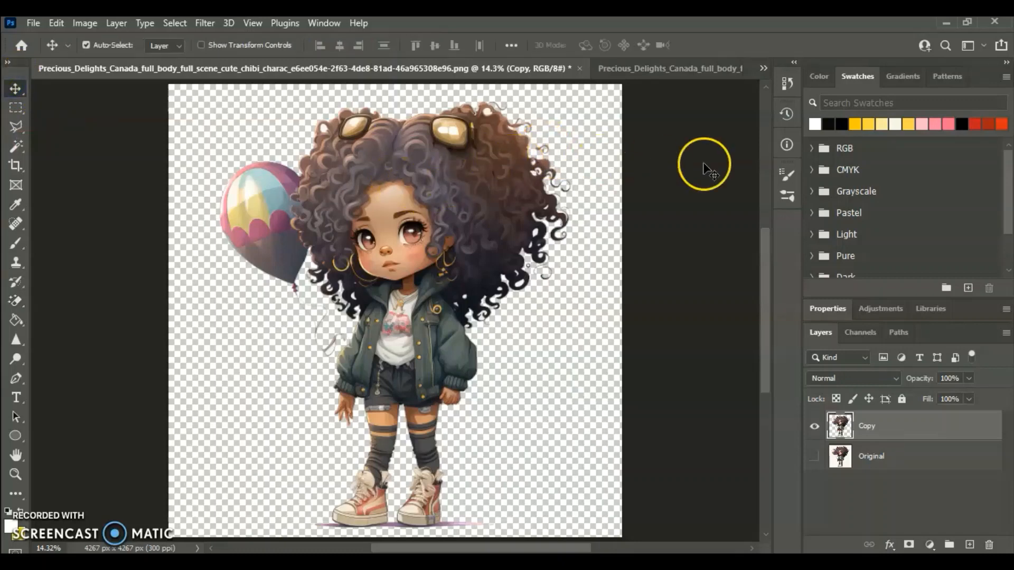
pyautogui.hotkey('ctrl', '+')
pyautogui.hotkey('ctrl', '+')
pyautogui.hotkey('ctrl', '+')
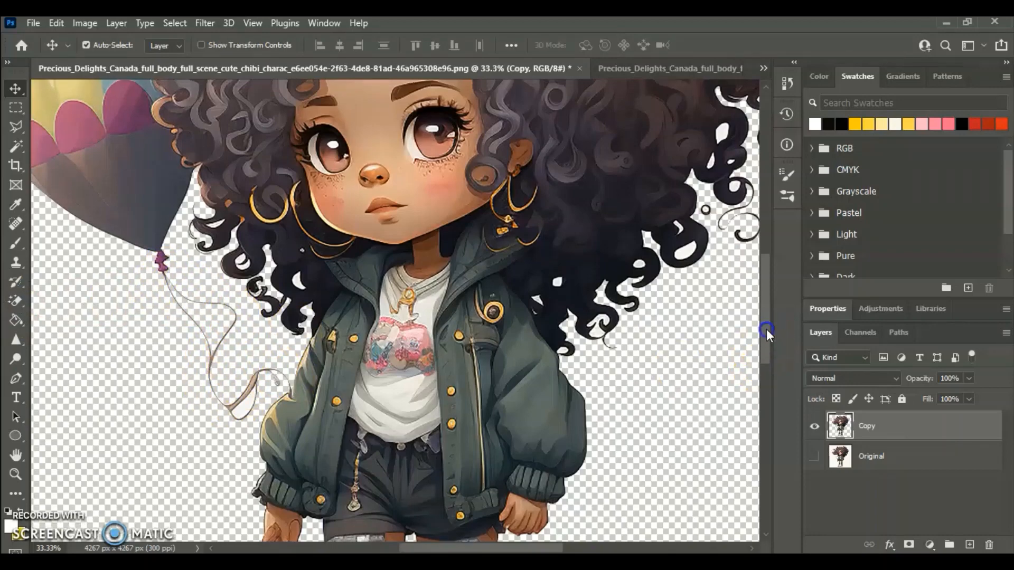
pyautogui.moveTo(765, 329); pyautogui.dragTo(771, 257)
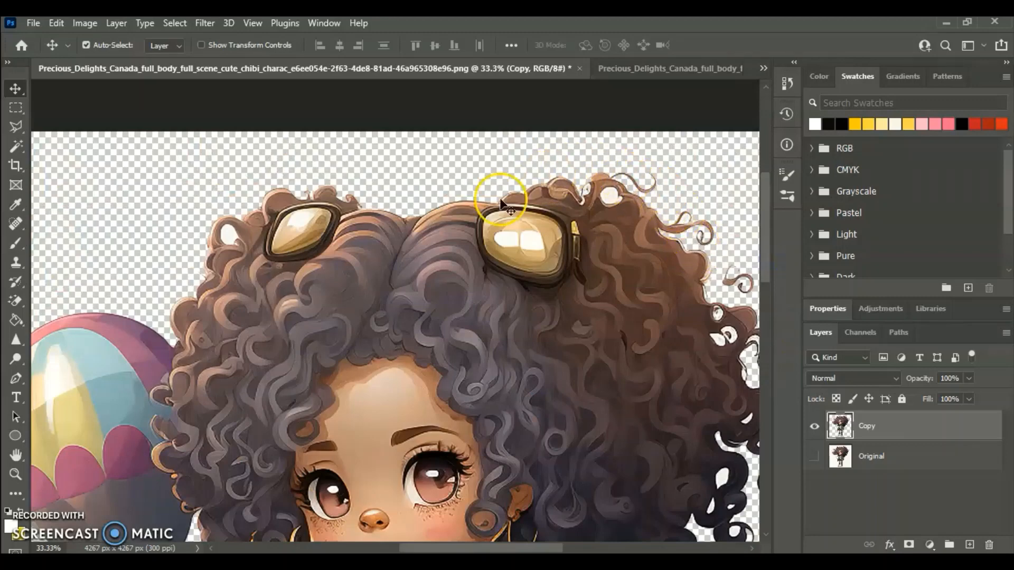
pyautogui.moveTo(764, 175); pyautogui.dragTo(765, 177)
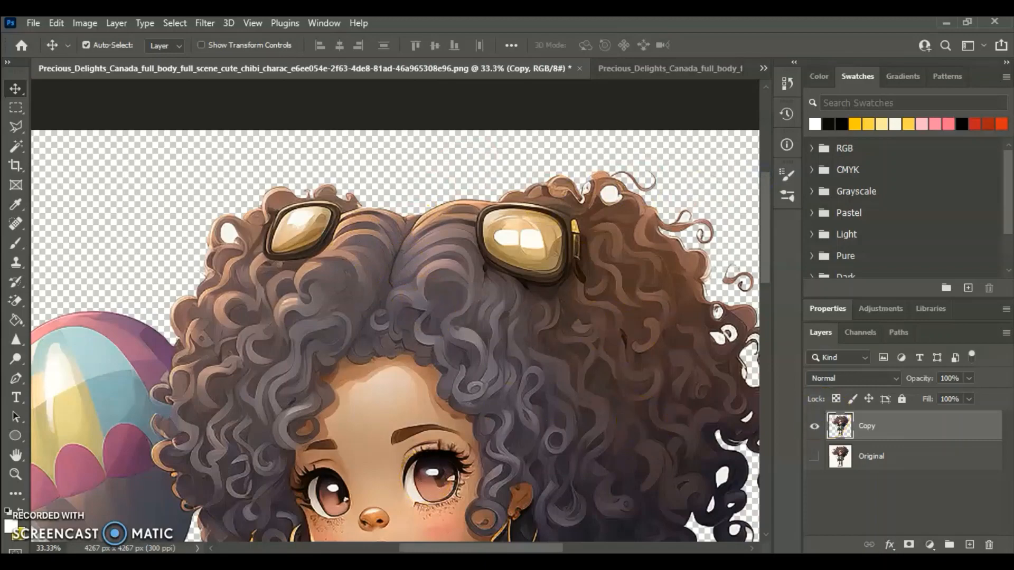
pyautogui.click(252, 23)
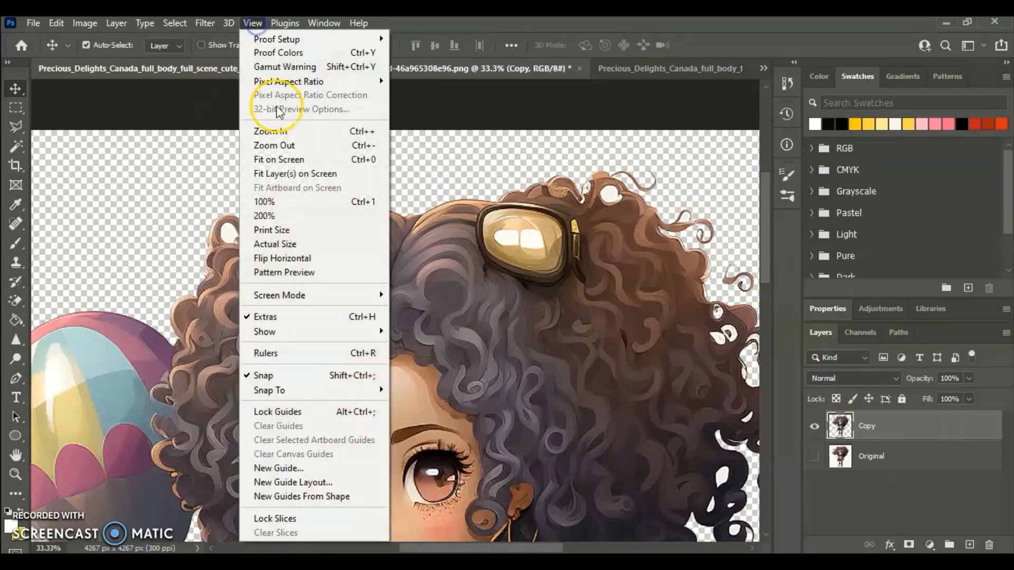
pyautogui.click(288, 159)
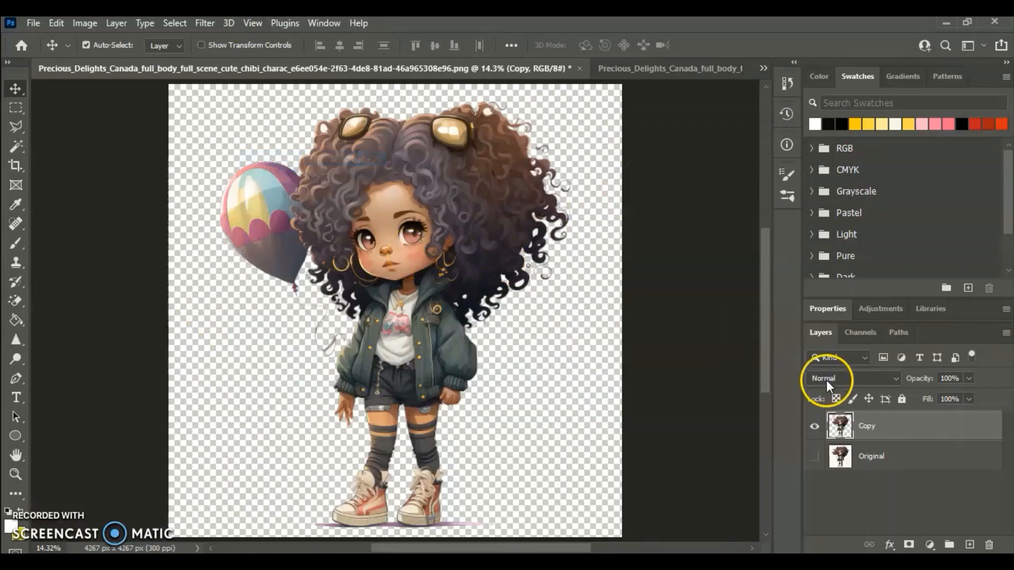
# Add a white Stroke effect positioned outside the character on the Copy layer, at 100% opacity.
pyautogui.rightClick(887, 427)
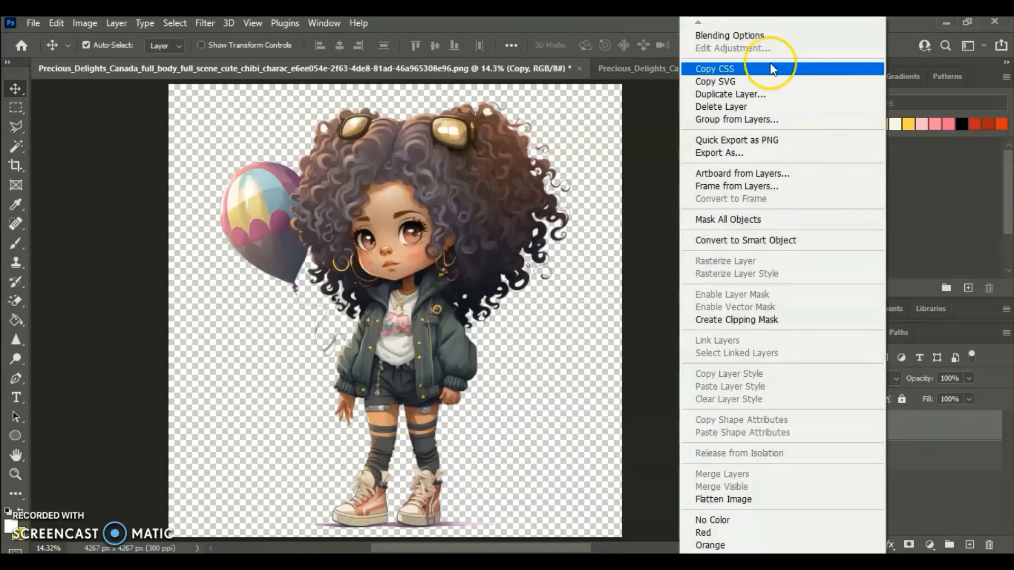
pyautogui.click(743, 35)
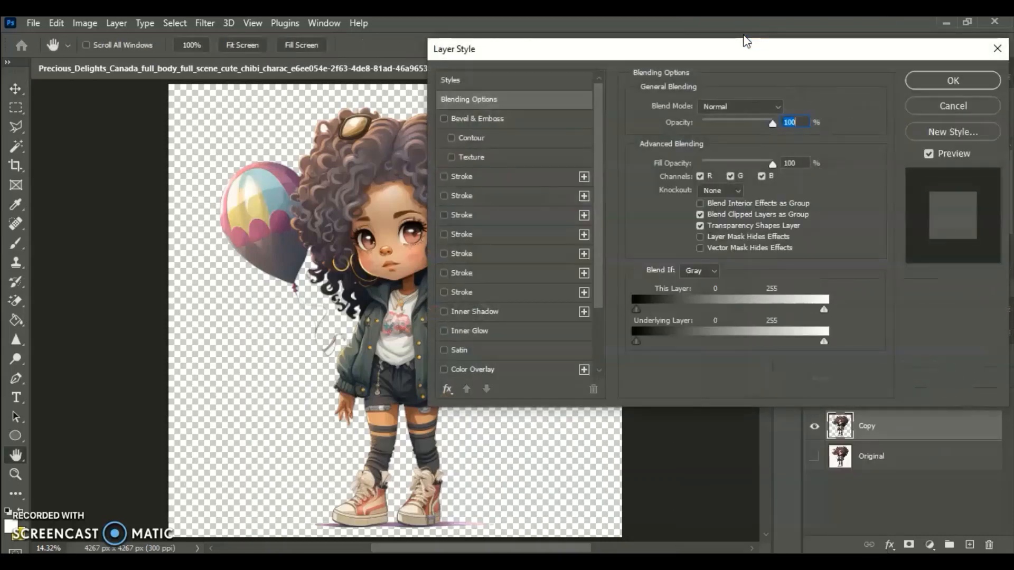
pyautogui.moveTo(622, 56); pyautogui.dragTo(735, 56)
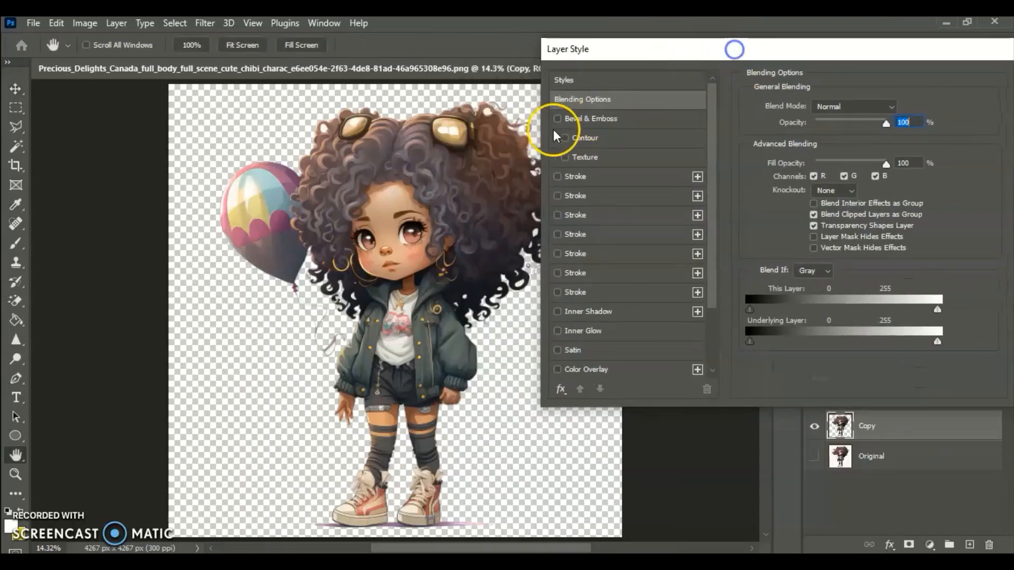
pyautogui.click(587, 178)
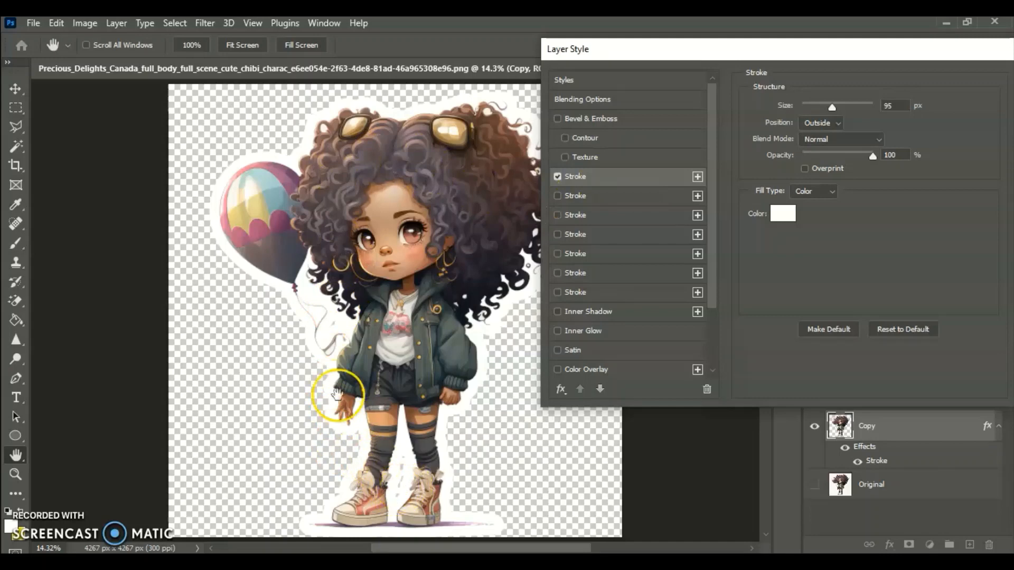
pyautogui.moveTo(625, 46); pyautogui.dragTo(750, 48)
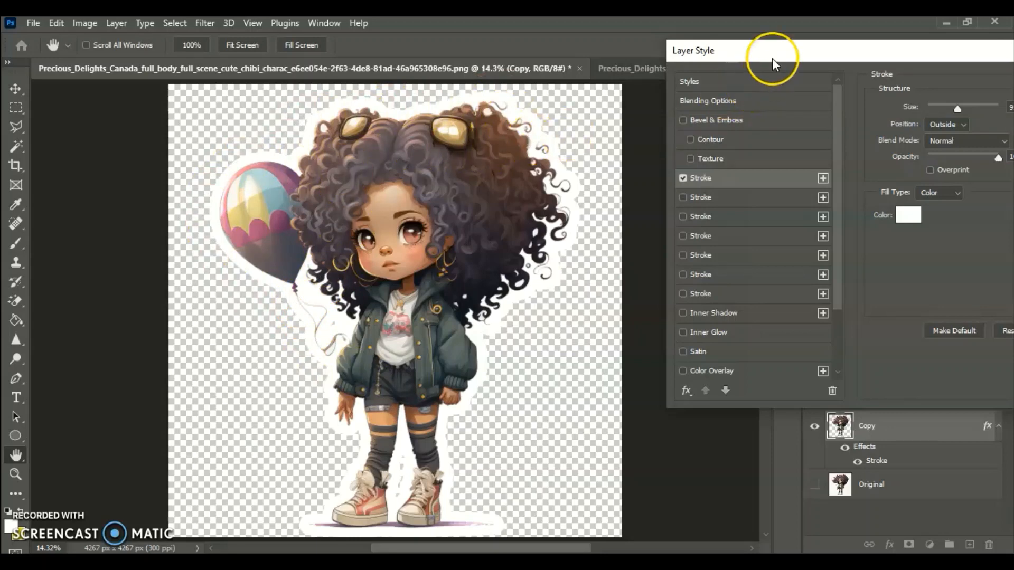
# Try a much thicker outline, then set the Stroke size to 95 px and apply the layer style.
pyautogui.moveTo(769, 49); pyautogui.dragTo(502, 69)
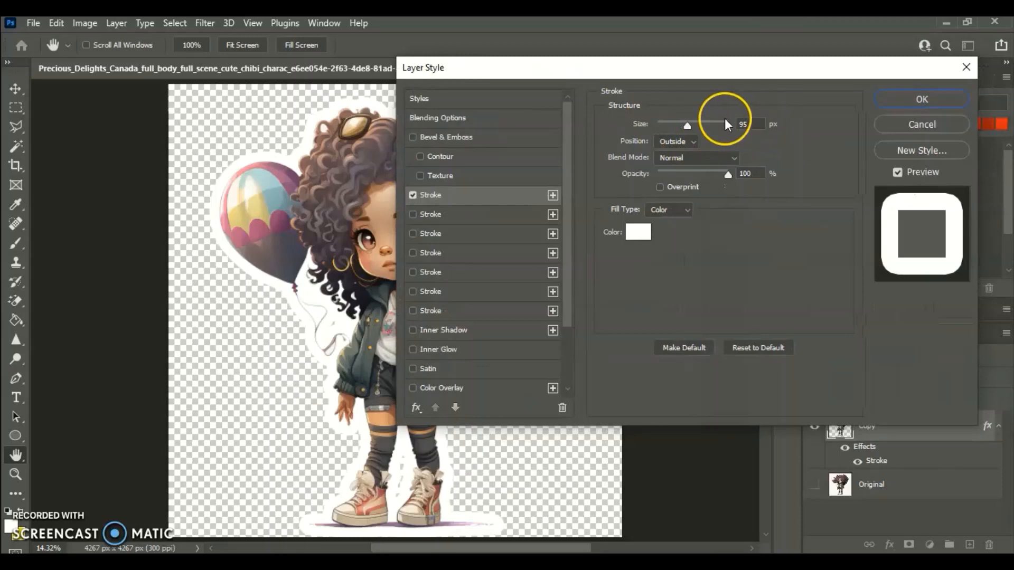
pyautogui.moveTo(727, 73); pyautogui.dragTo(796, 64)
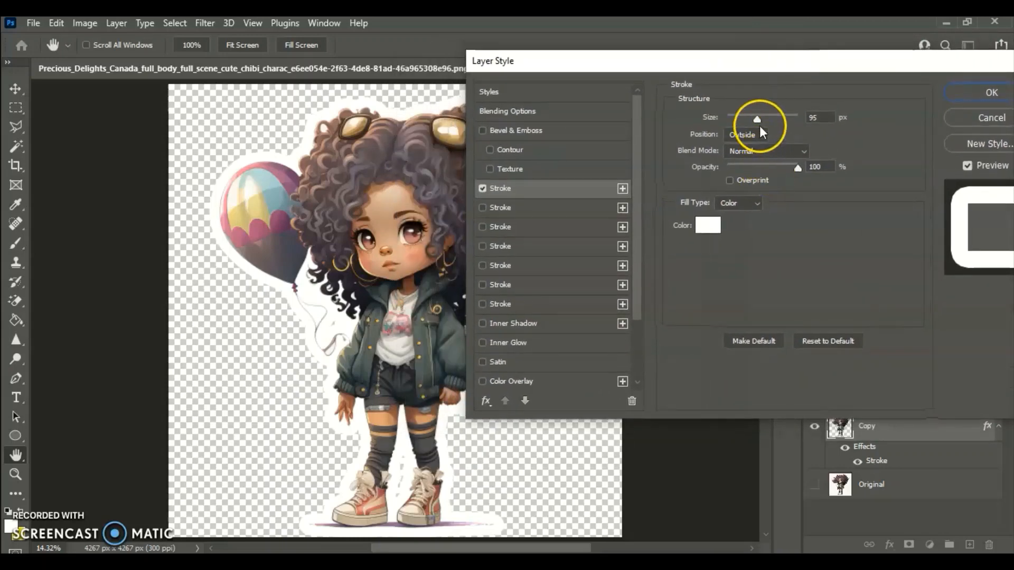
pyautogui.moveTo(755, 119)
pyautogui.mouseDown()
pyautogui.moveTo(740, 119)
pyautogui.moveTo(793, 119)
pyautogui.mouseUp()
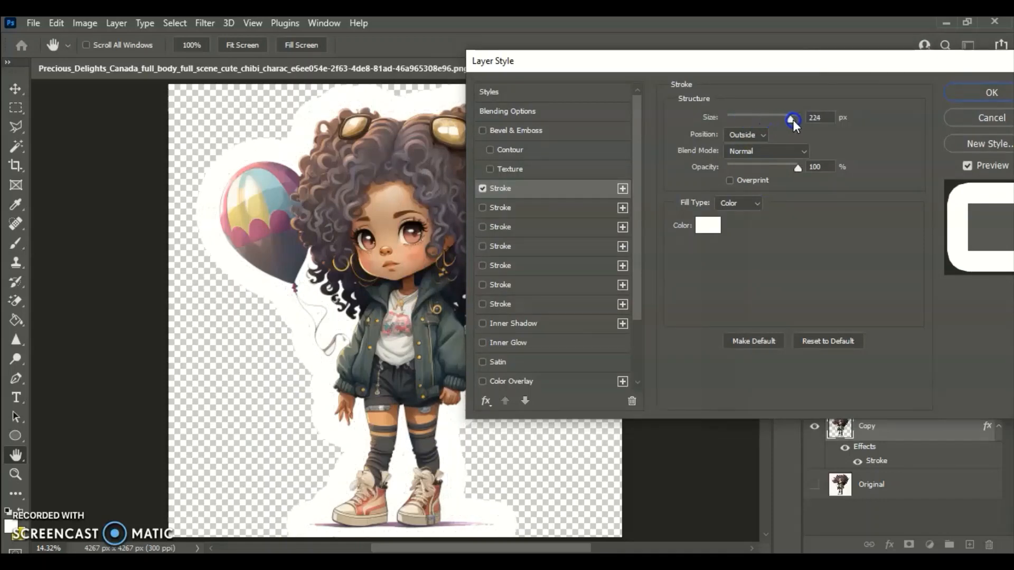
pyautogui.click(822, 117)
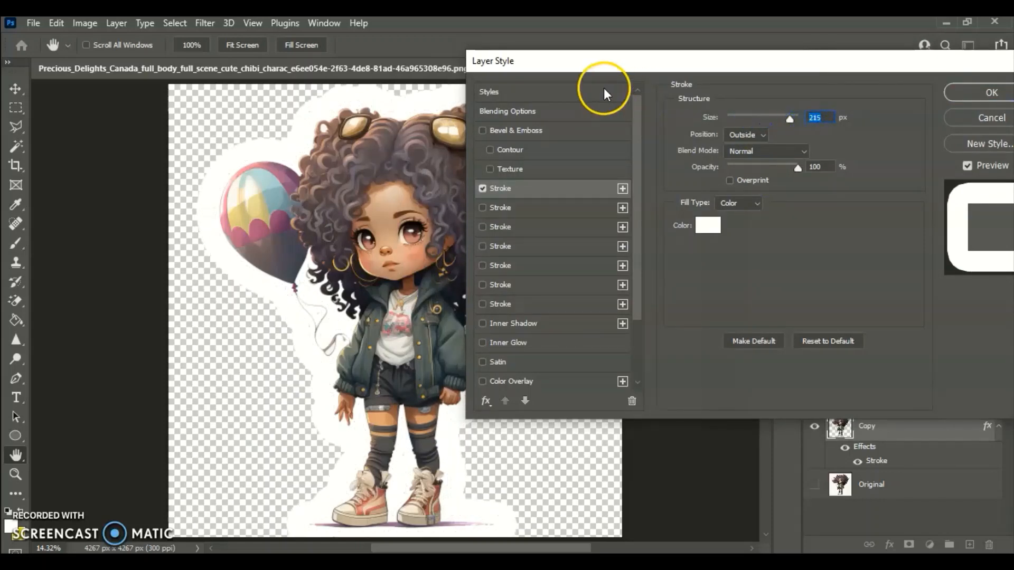
pyautogui.write('95')
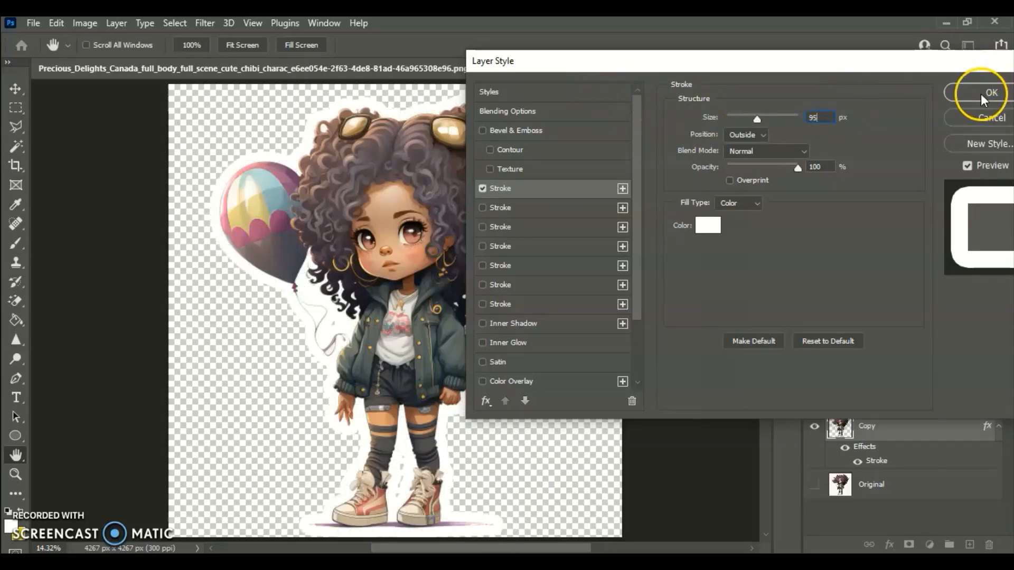
pyautogui.click(990, 87)
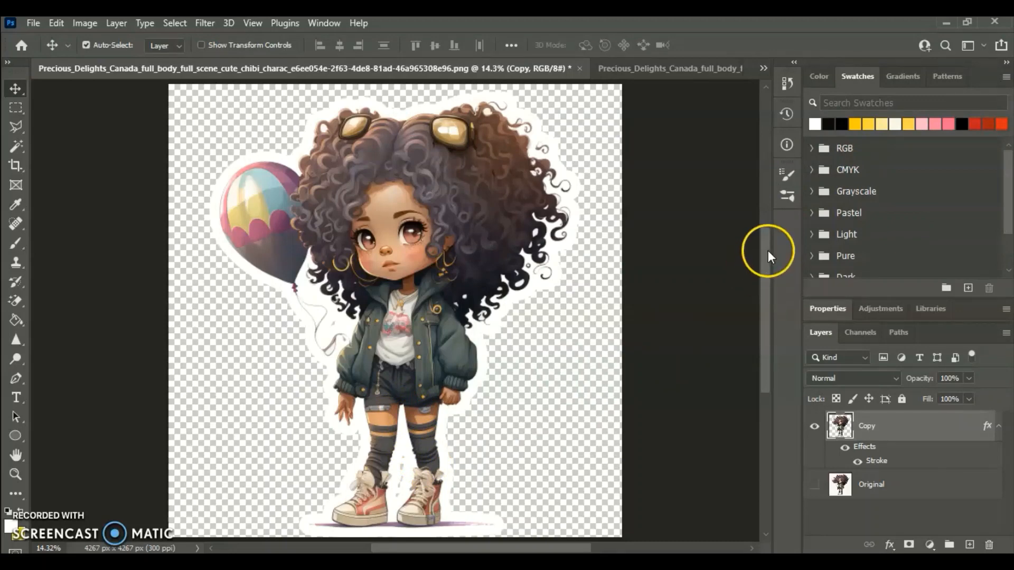
# Paint over the leftover gaps in the white outline between the character's legs with a white brush on the Copy layer.
pyautogui.moveTo(768, 250); pyautogui.dragTo(766, 275)
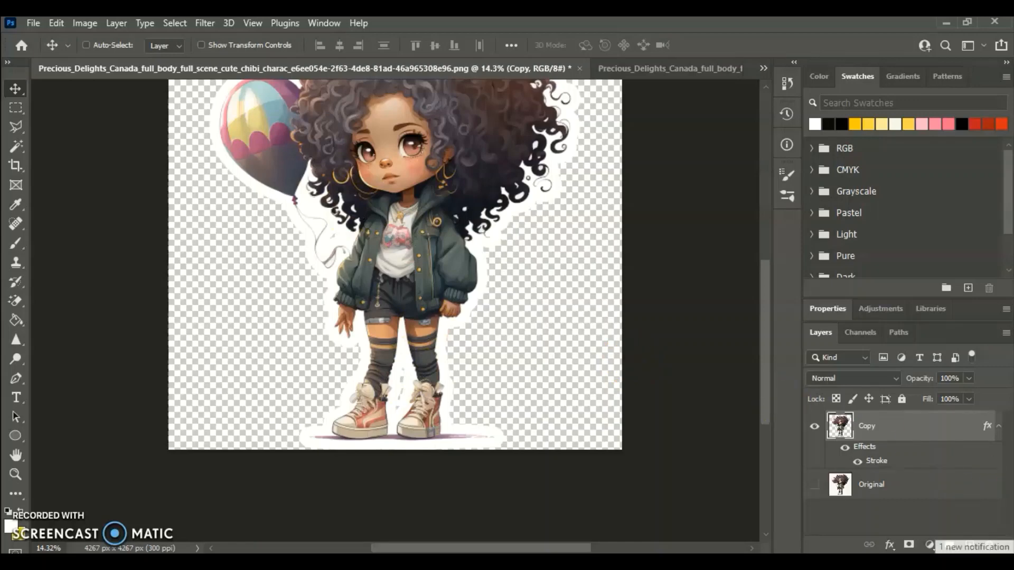
pyautogui.hotkey('ctrl', '+')
pyautogui.hotkey('ctrl', '+')
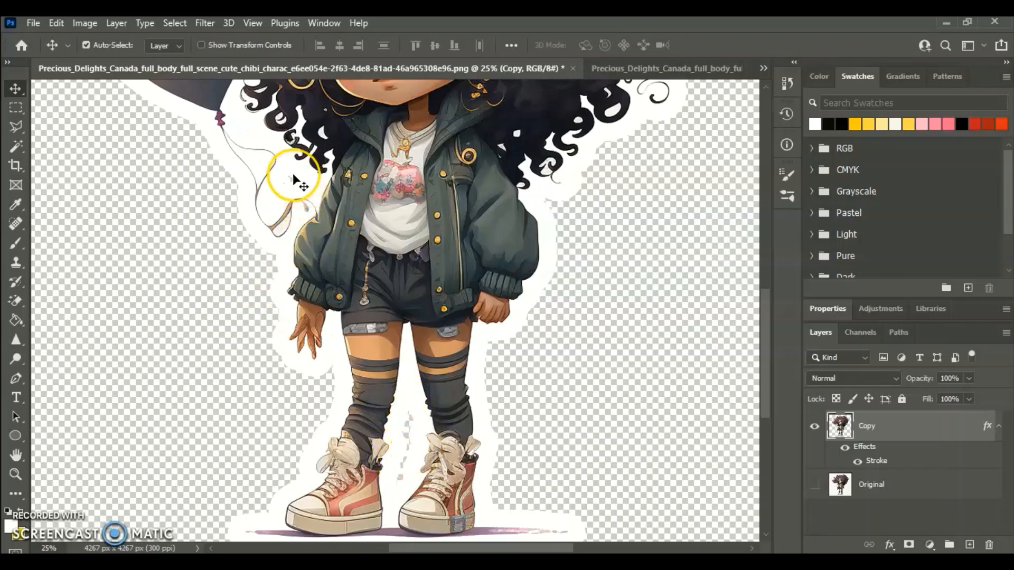
pyautogui.click(17, 242)
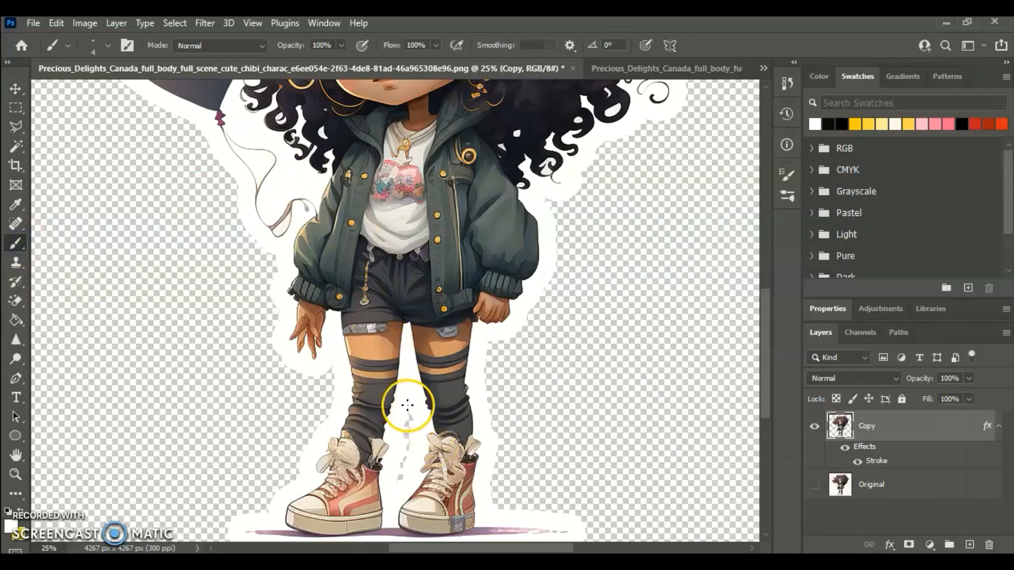
pyautogui.moveTo(410, 415); pyautogui.dragTo(413, 439)
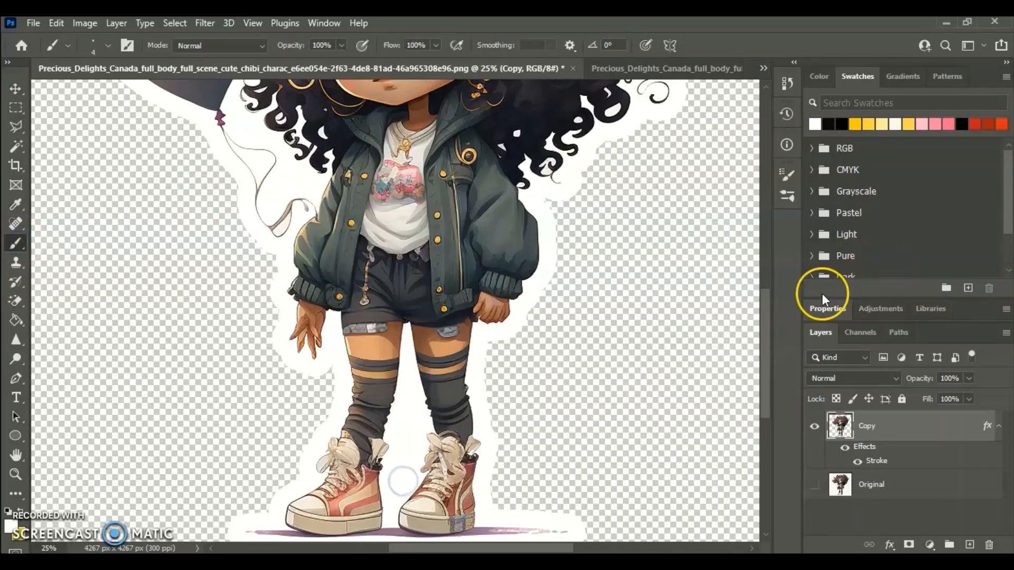
# Enlarge the canvas to 15 by 15 inches, keeping the anchor centred.
pyautogui.moveTo(766, 307); pyautogui.dragTo(778, 204)
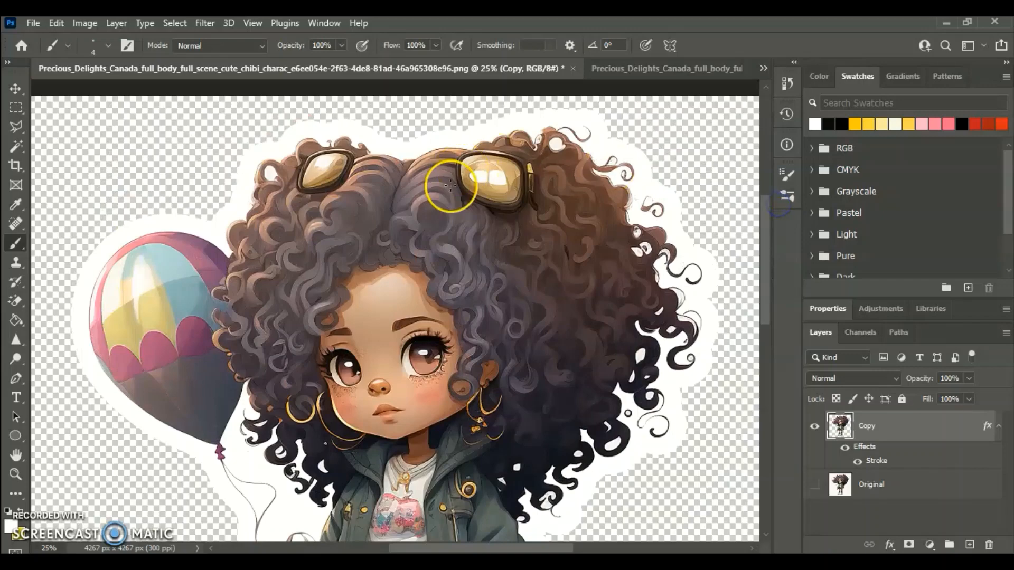
pyautogui.click(243, 23)
pyautogui.click(287, 166)
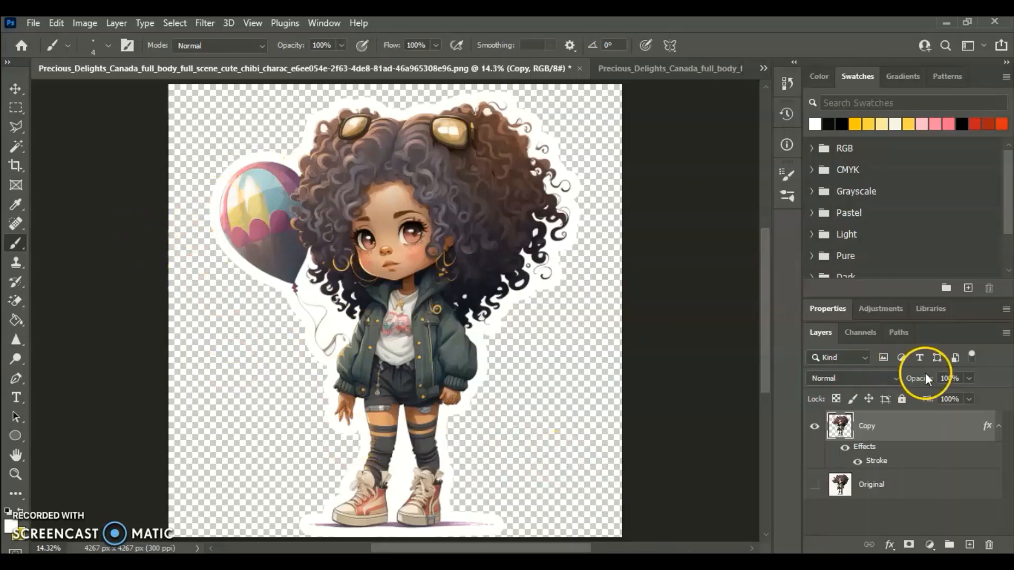
pyautogui.moveTo(762, 313); pyautogui.dragTo(762, 302)
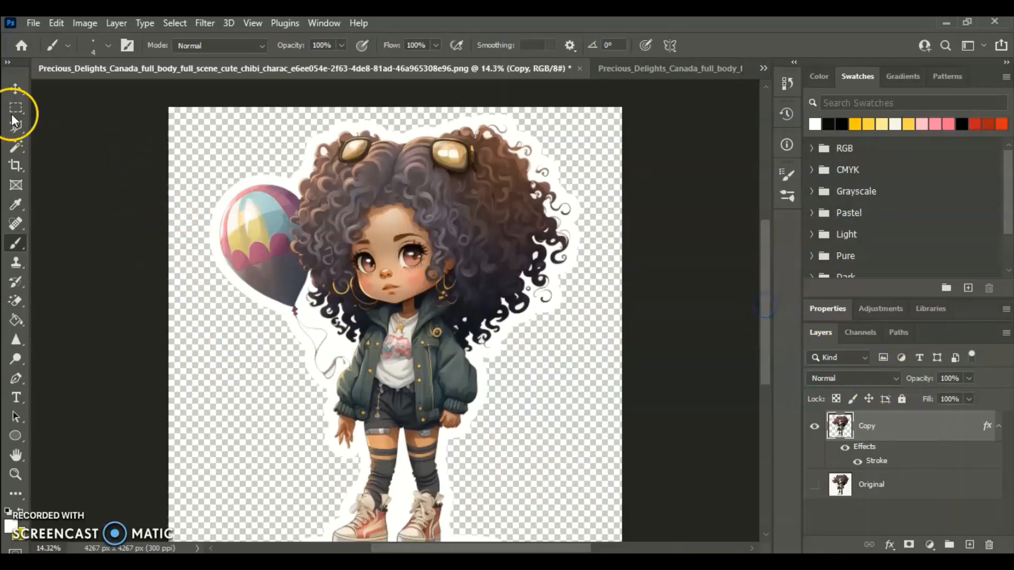
pyautogui.click(79, 23)
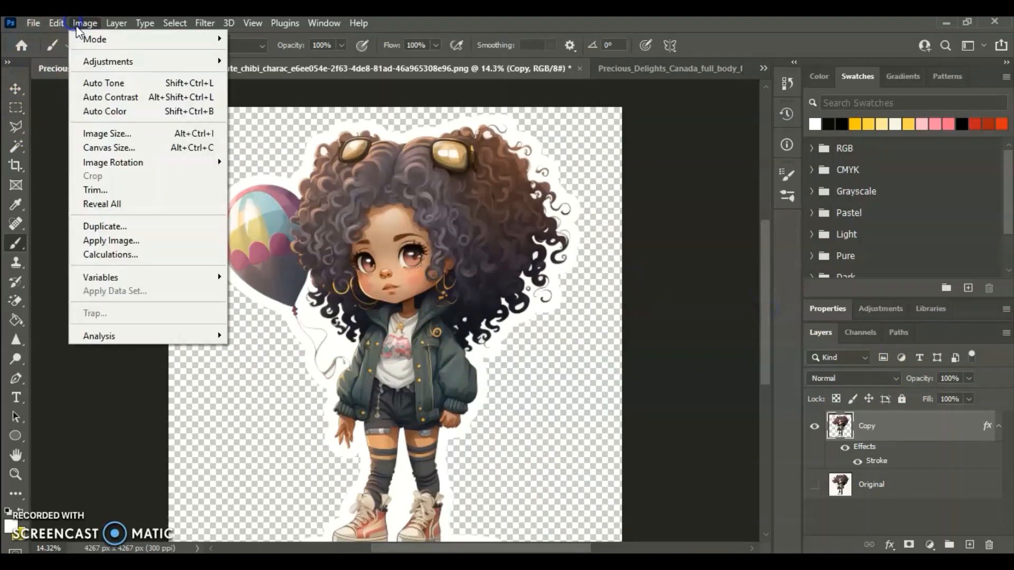
pyautogui.click(116, 147)
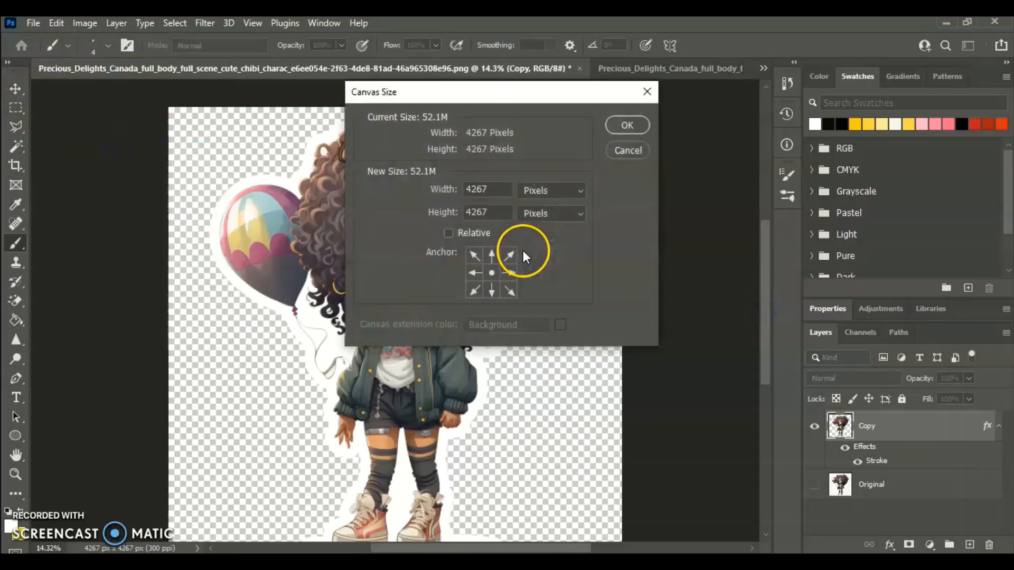
pyautogui.click(582, 217)
pyautogui.click(573, 251)
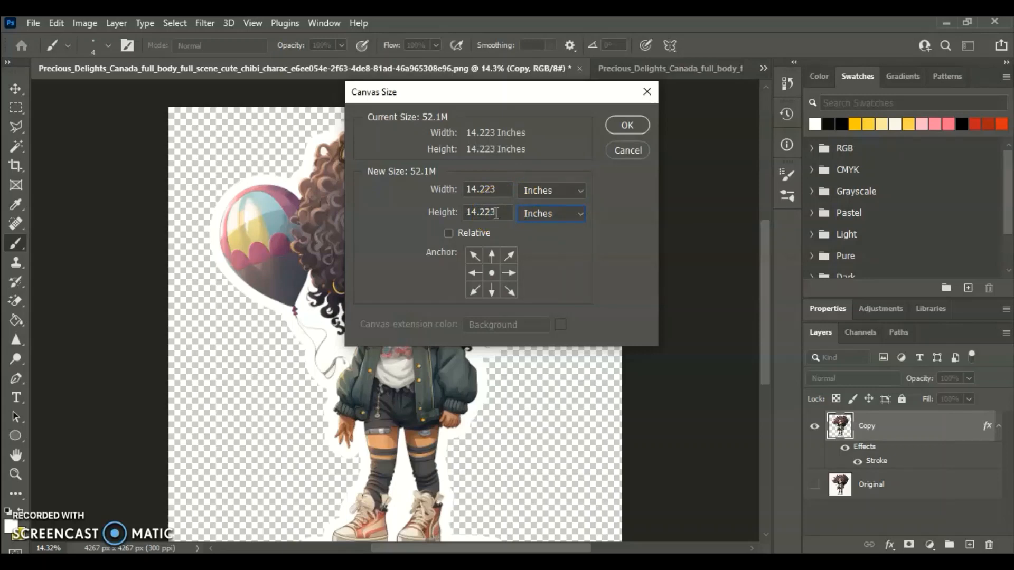
pyautogui.click(500, 189)
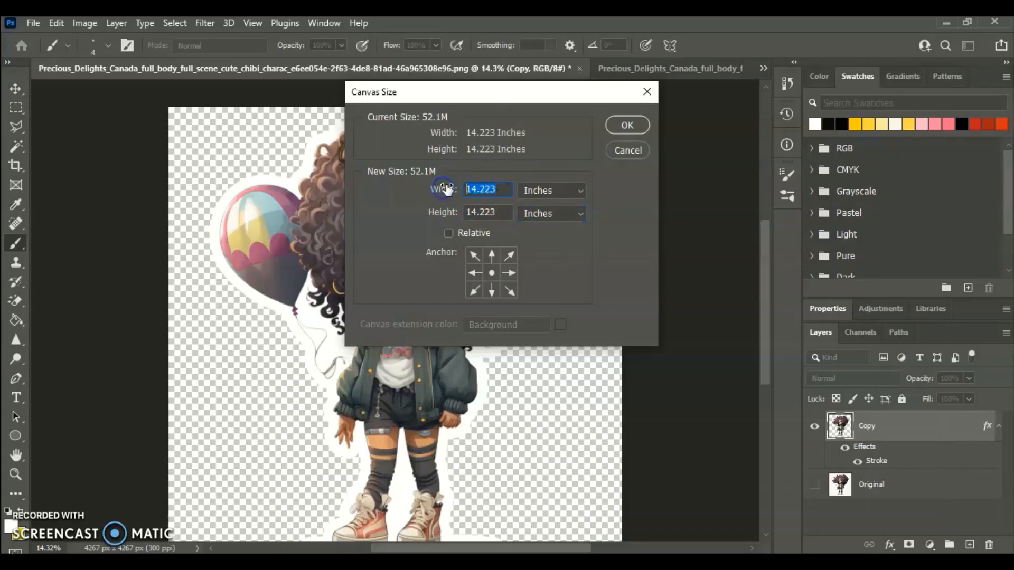
pyautogui.write('15')
pyautogui.click(442, 217)
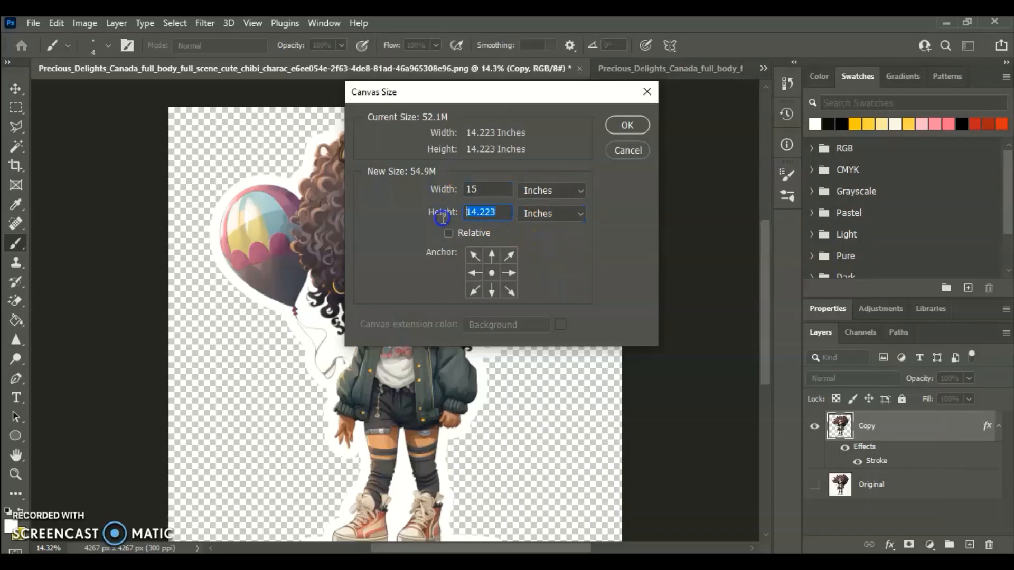
pyautogui.click(638, 129)
# Save the layered document in Photoshop PSD format to the Downloads folder, keeping its file name.
pyautogui.moveTo(764, 255); pyautogui.dragTo(765, 278)
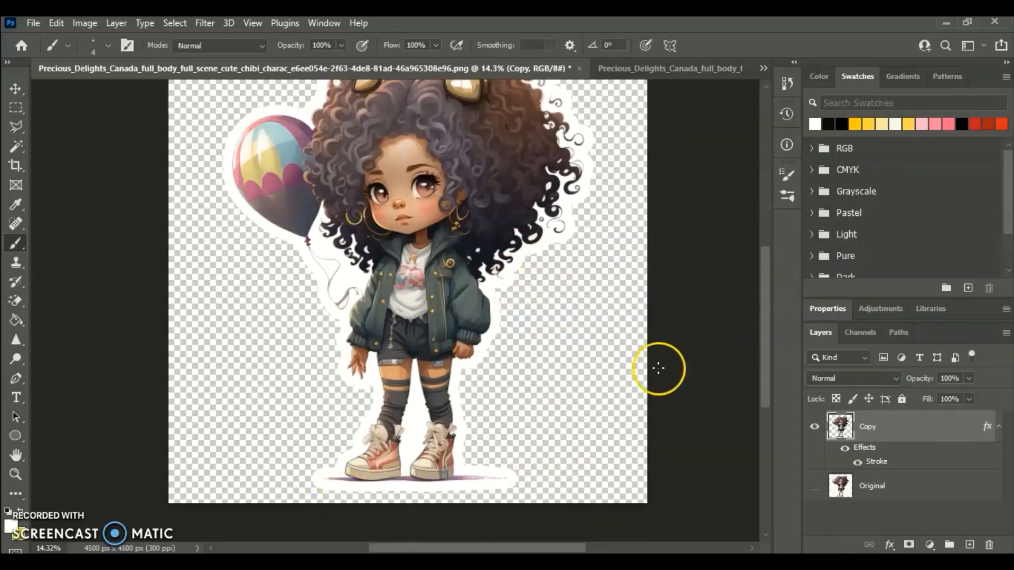
pyautogui.moveTo(762, 281)
pyautogui.mouseDown()
pyautogui.moveTo(768, 240)
pyautogui.moveTo(767, 275)
pyautogui.mouseUp()
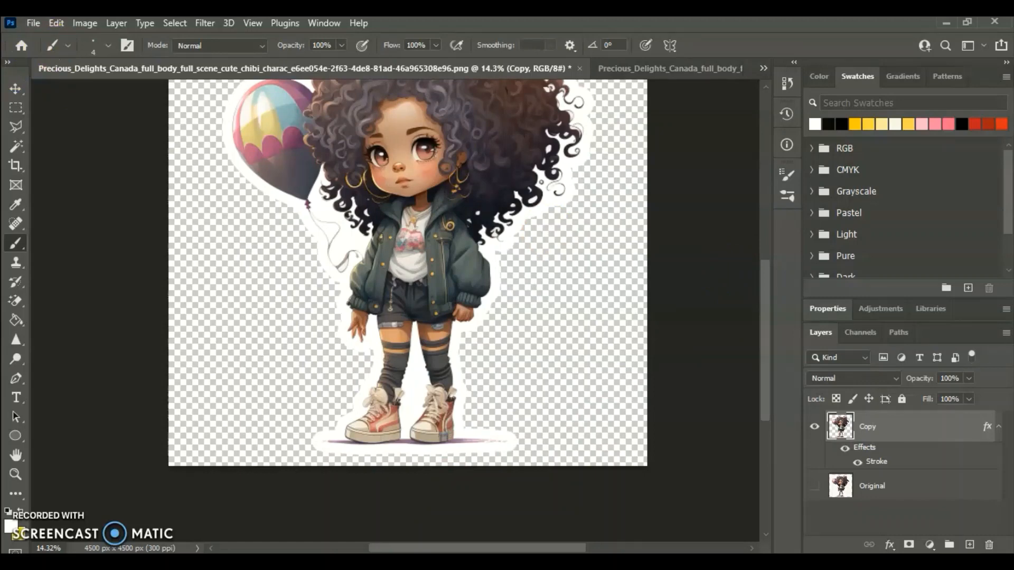
pyautogui.click(33, 22)
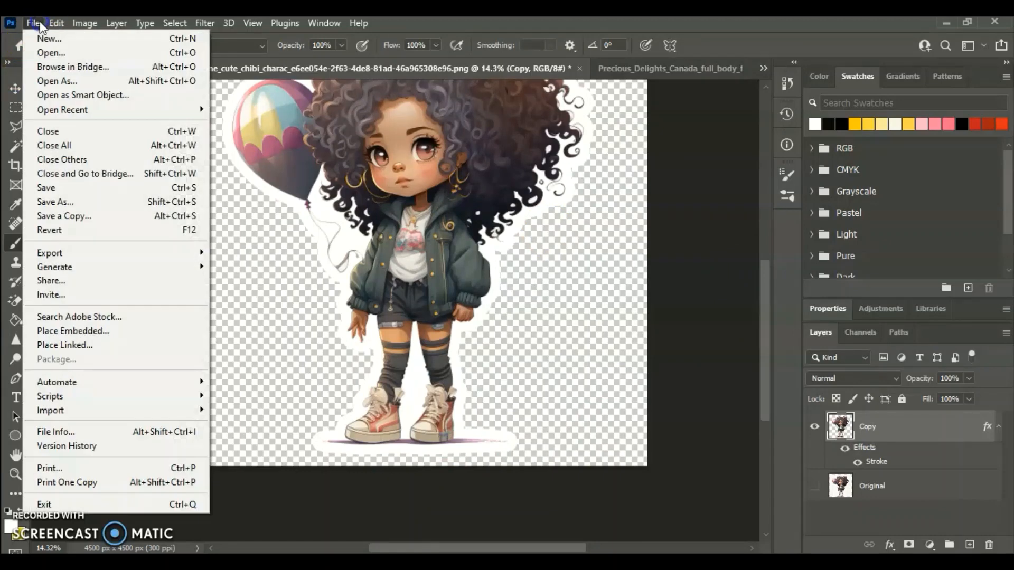
pyautogui.click(68, 204)
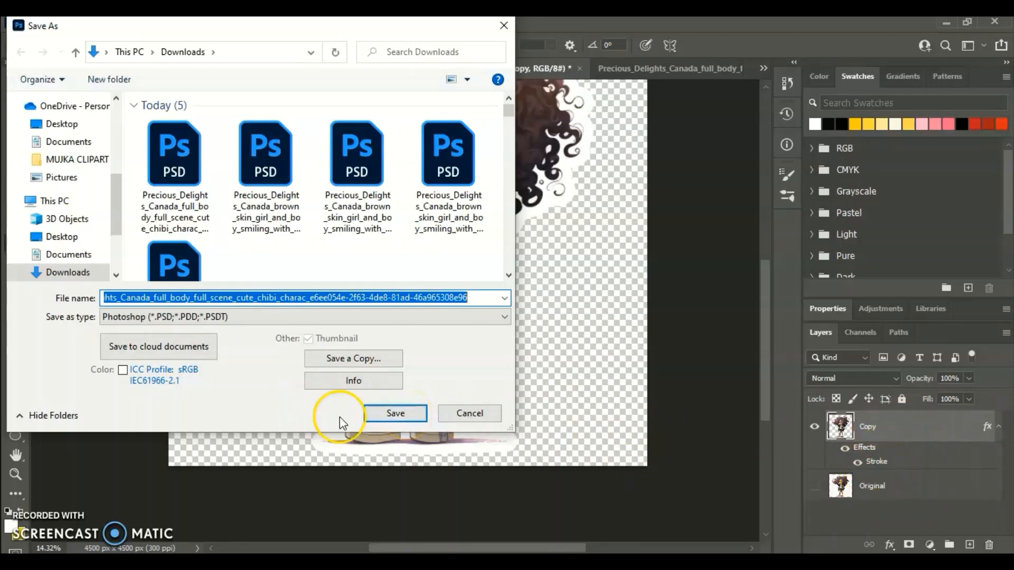
pyautogui.click(394, 414)
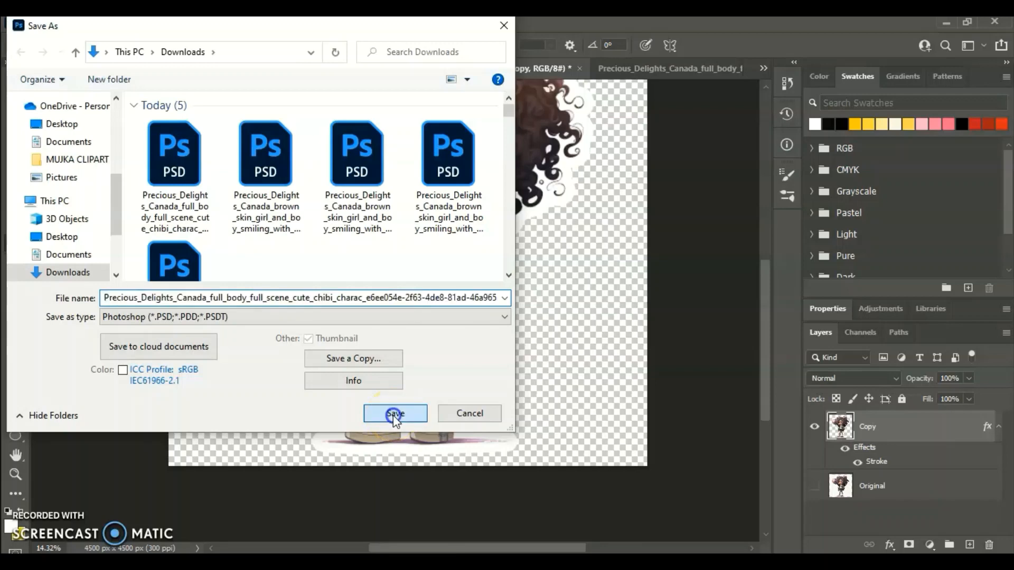
pyautogui.click(492, 162)
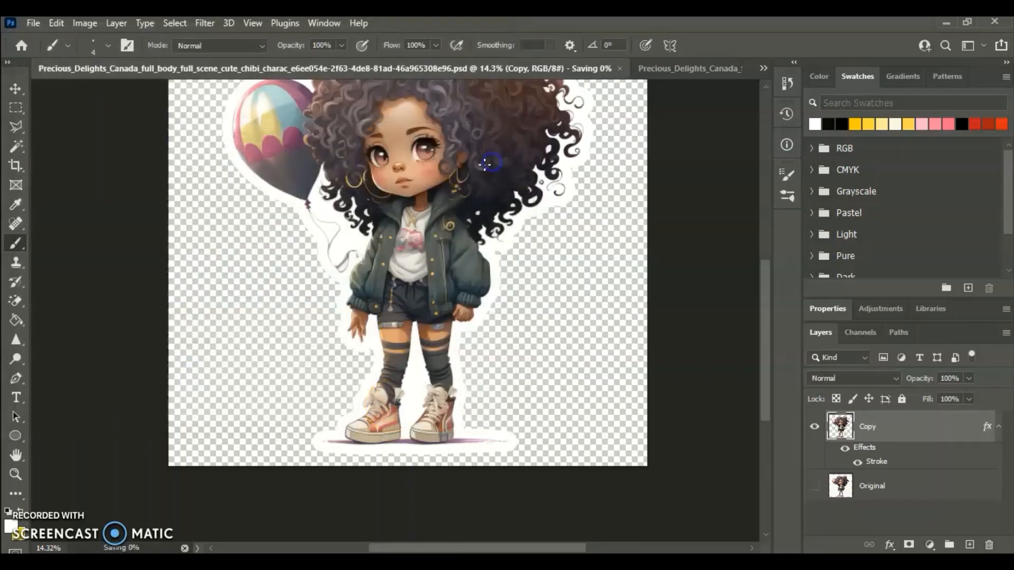
pyautogui.click(38, 23)
pyautogui.click(123, 202)
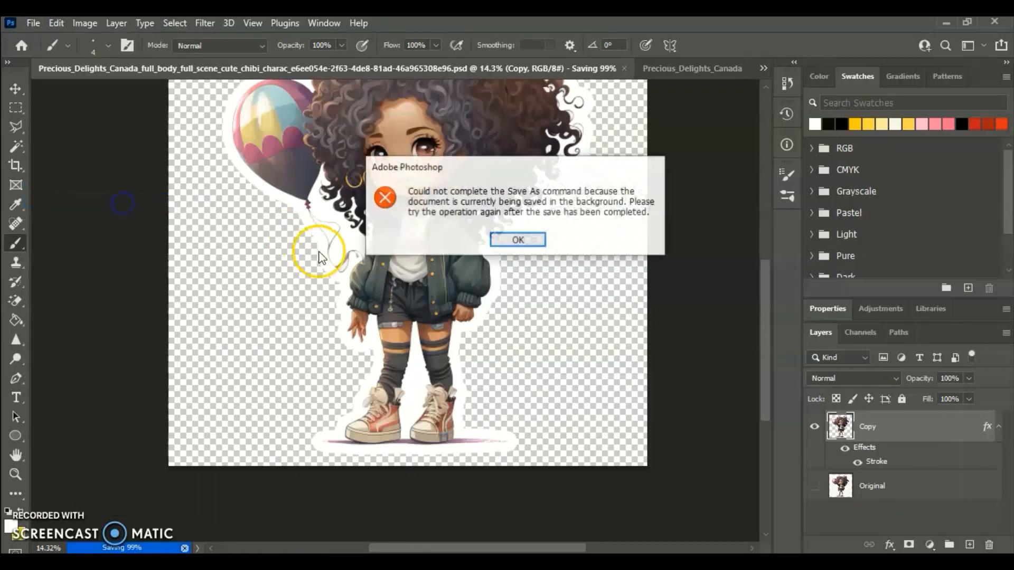
pyautogui.click(503, 241)
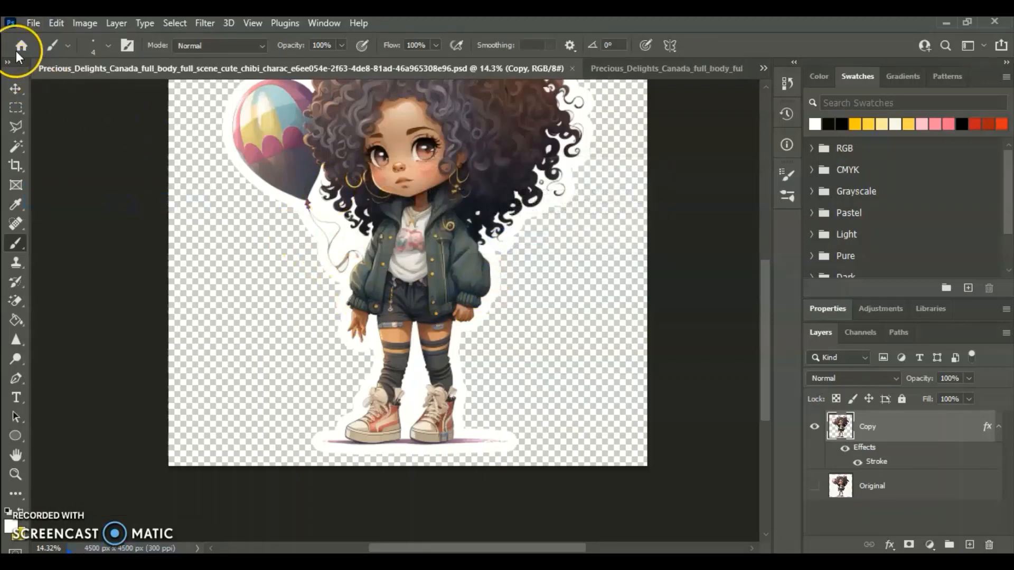
# Save a PNG copy of the sticker to the Downloads folder as "Precious_Delights_Canada_full_body_Girl with balloons 2A", accepting the PNG format options.
pyautogui.click(38, 22)
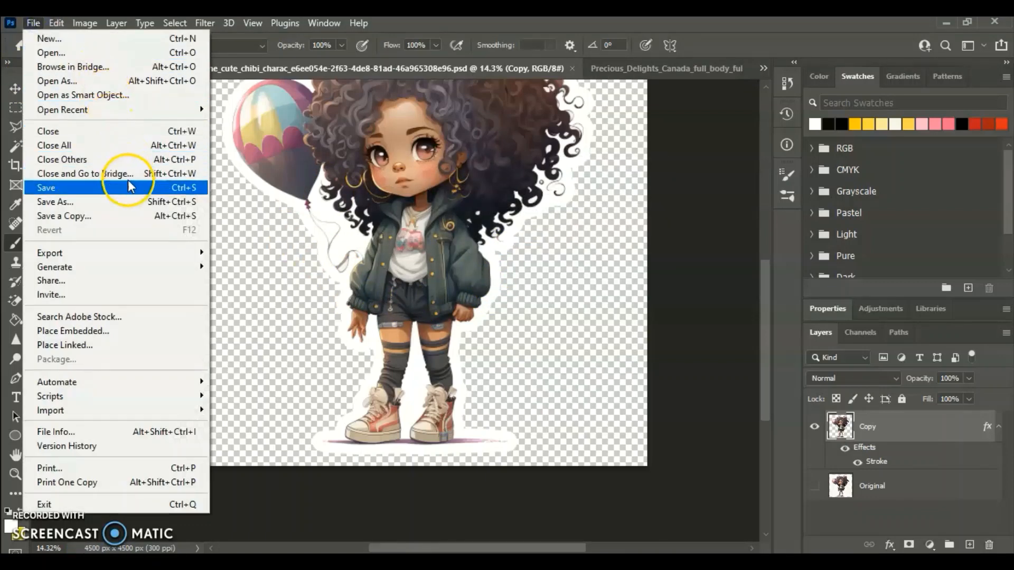
pyautogui.click(133, 207)
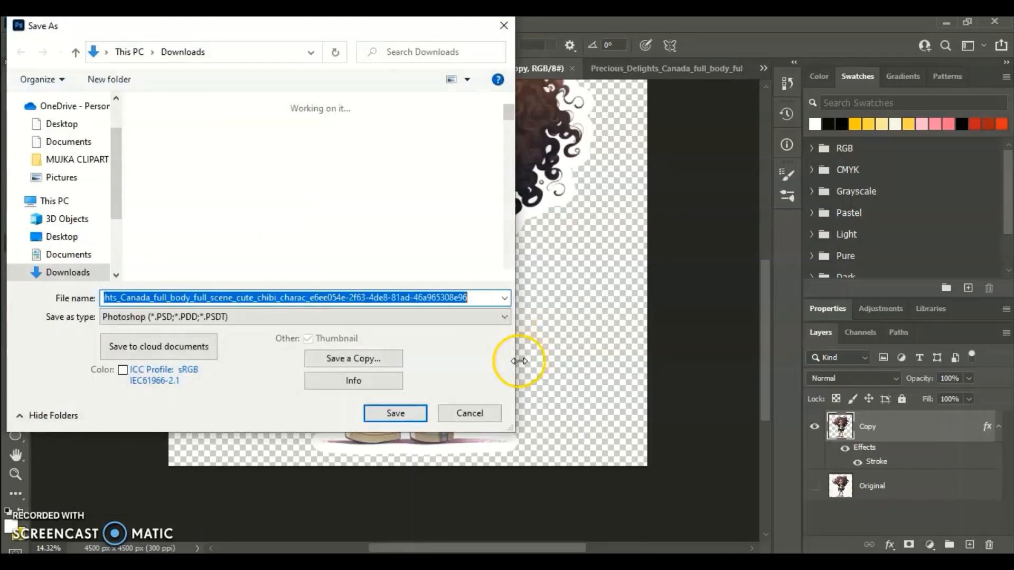
pyautogui.click(385, 358)
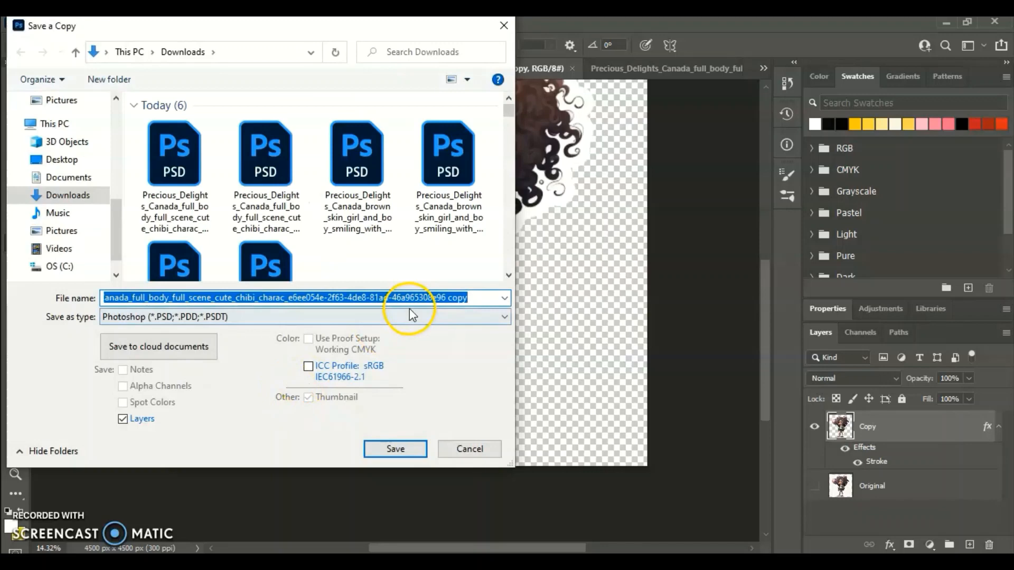
pyautogui.click(402, 317)
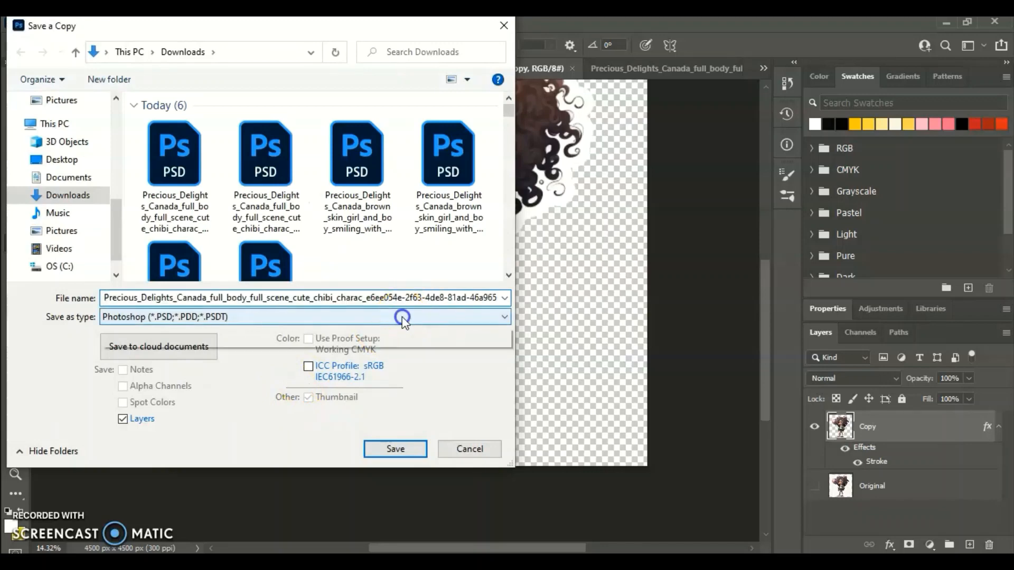
pyautogui.click(297, 521)
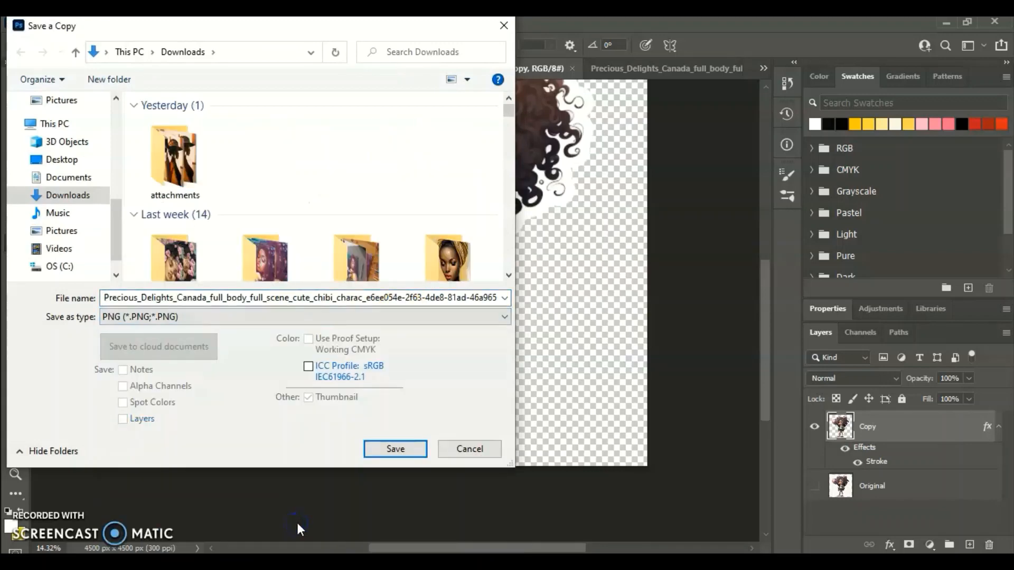
pyautogui.click(266, 217)
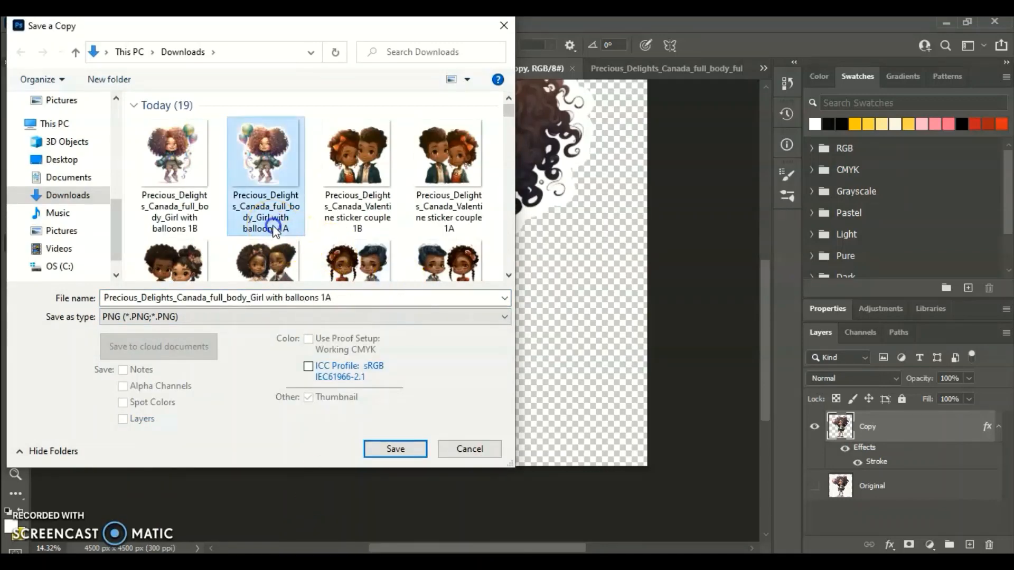
pyautogui.click(367, 299)
pyautogui.click(353, 297)
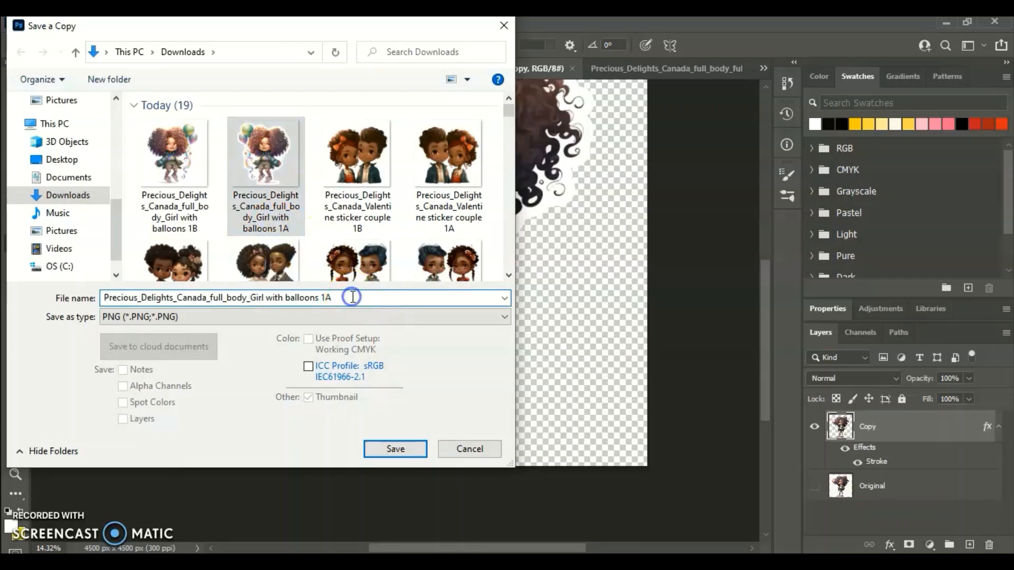
pyautogui.press('BackSpace')
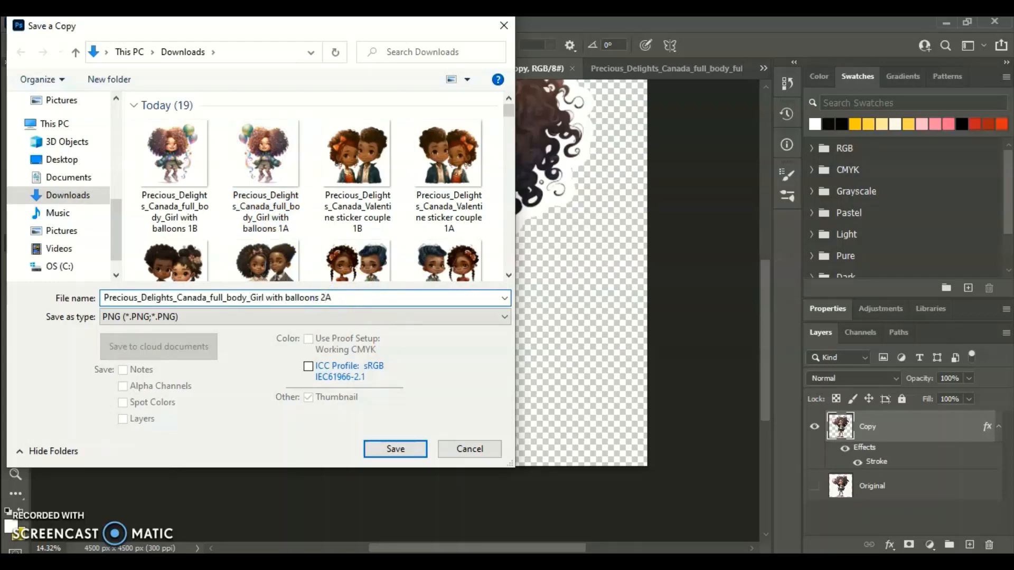
pyautogui.press('Return')
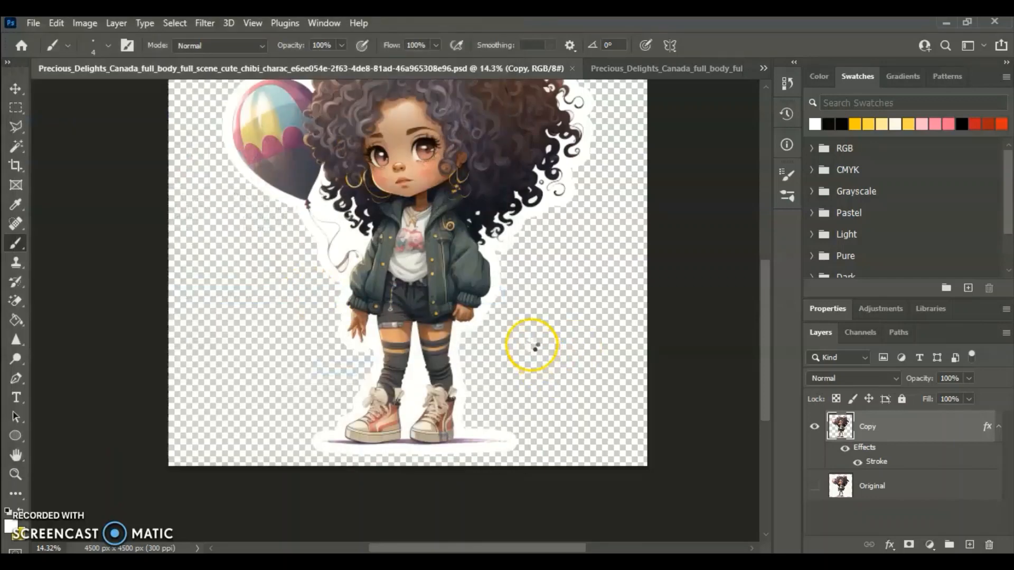
pyautogui.click(613, 171)
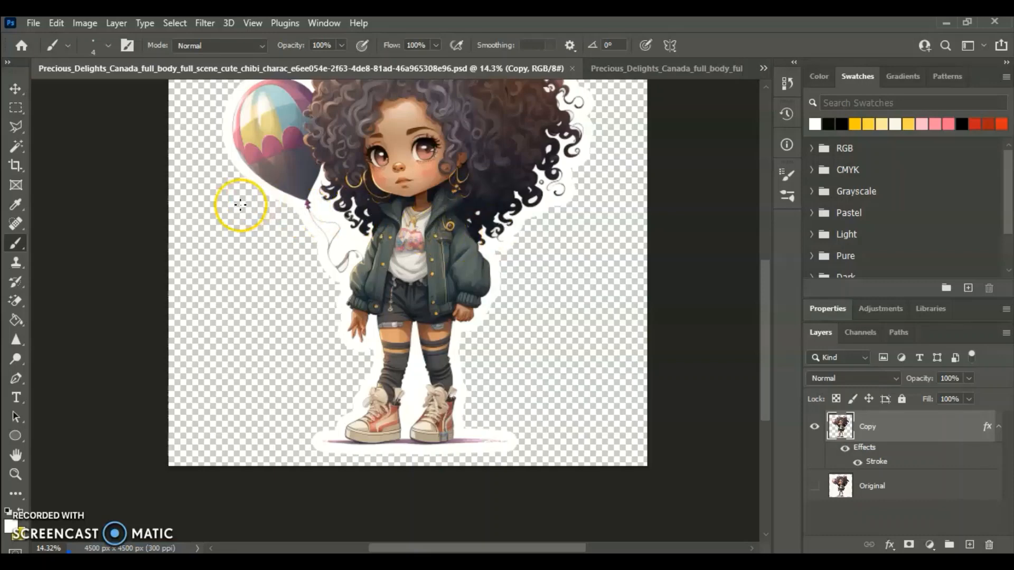
# Flip the outlined character on the Copy layer horizontally.
pyautogui.click(57, 24)
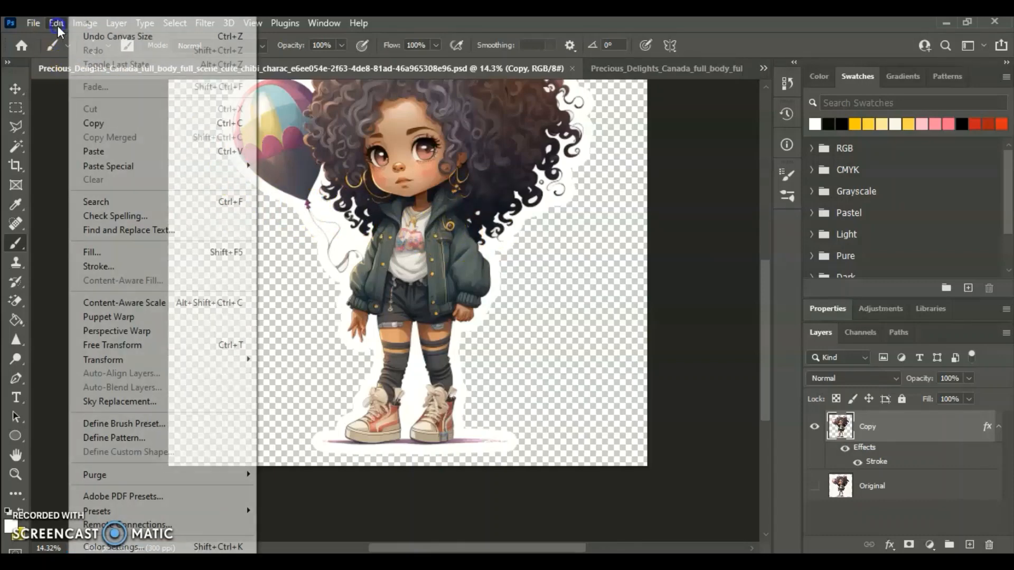
pyautogui.moveTo(170, 364)
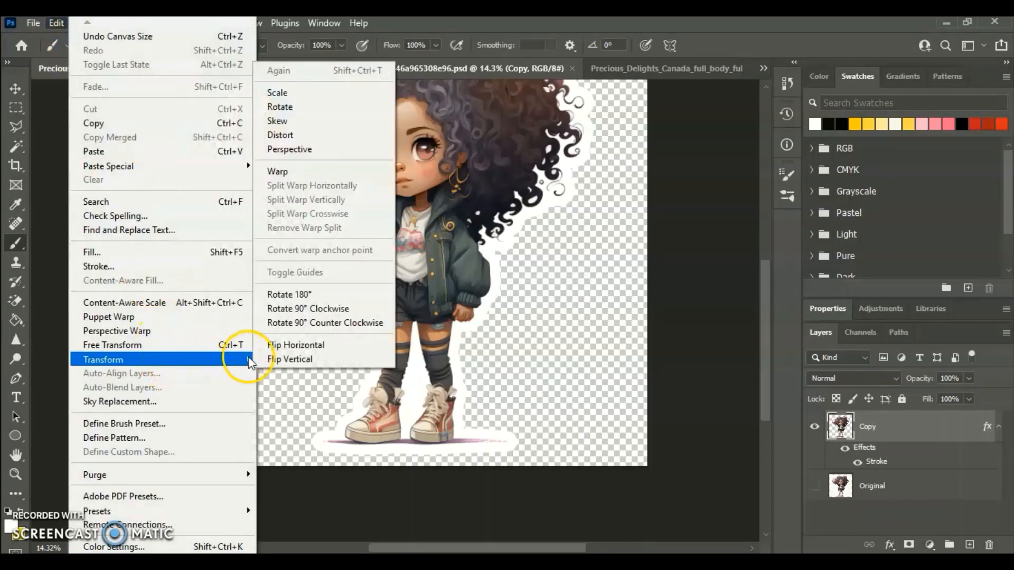
pyautogui.click(283, 347)
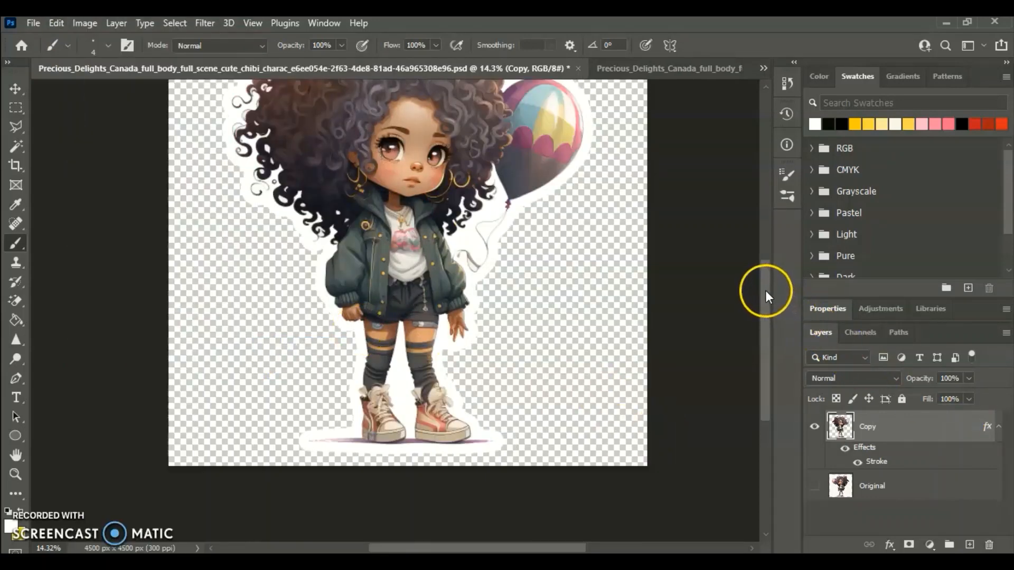
pyautogui.moveTo(766, 291); pyautogui.dragTo(772, 248)
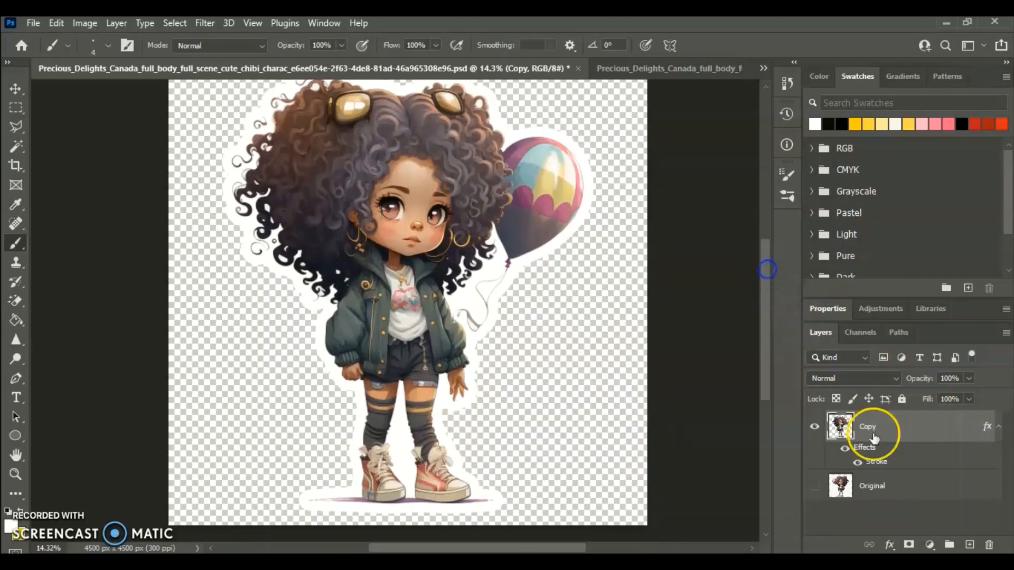
# Show the Original layer and move the original and flipped characters apart to compare them side by side.
pyautogui.click(815, 486)
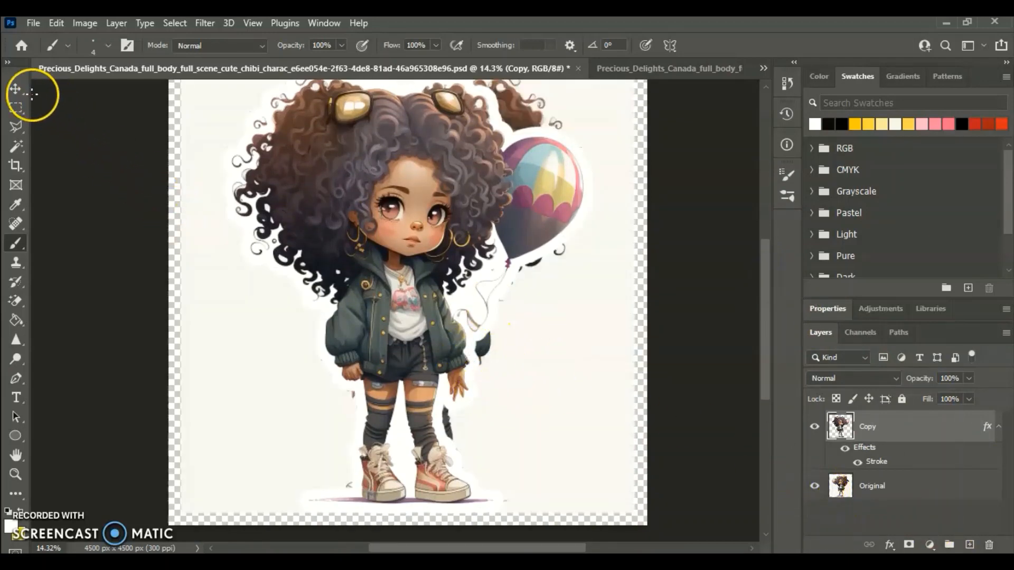
pyautogui.click(16, 88)
pyautogui.moveTo(553, 364); pyautogui.dragTo(679, 383)
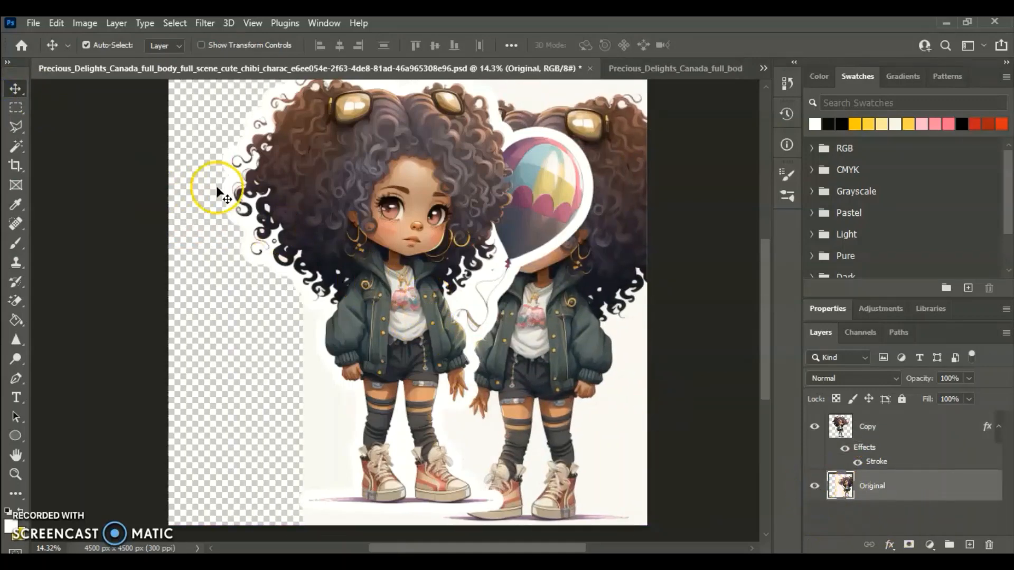
pyautogui.moveTo(351, 204); pyautogui.dragTo(275, 199)
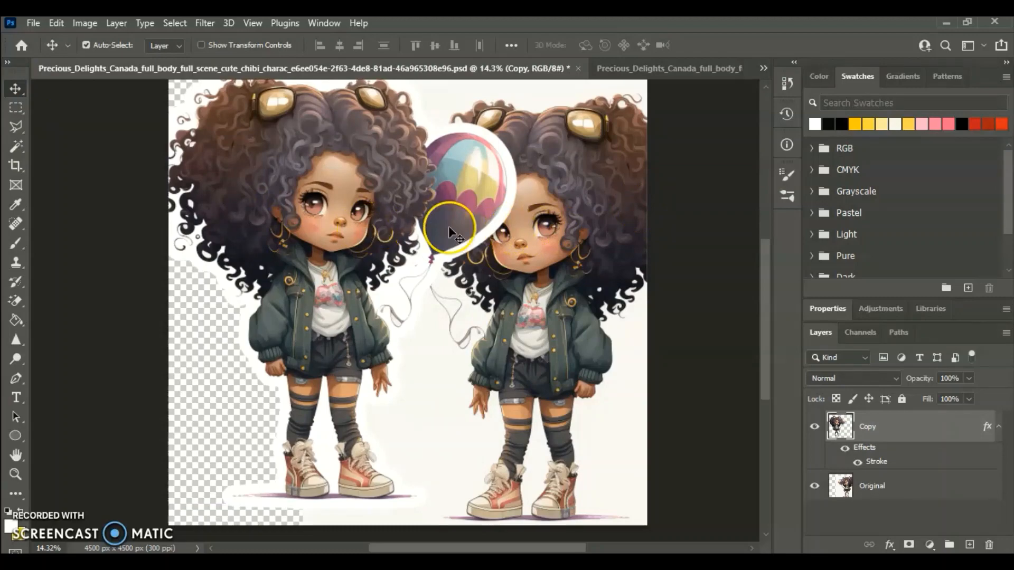
# Undo both layer moves and the Original layer's visibility change.
pyautogui.click(58, 21)
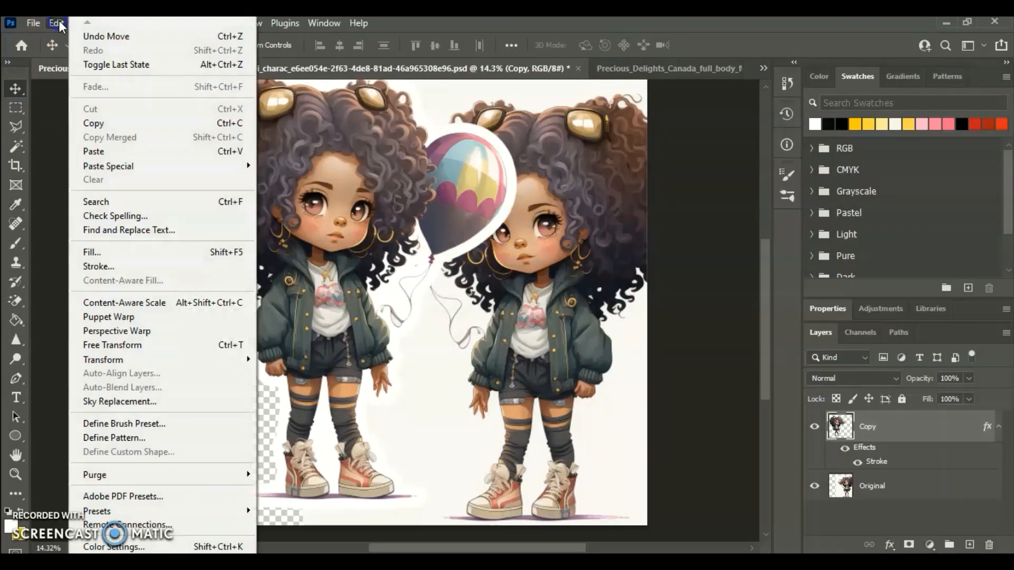
pyautogui.click(84, 35)
pyautogui.click(56, 22)
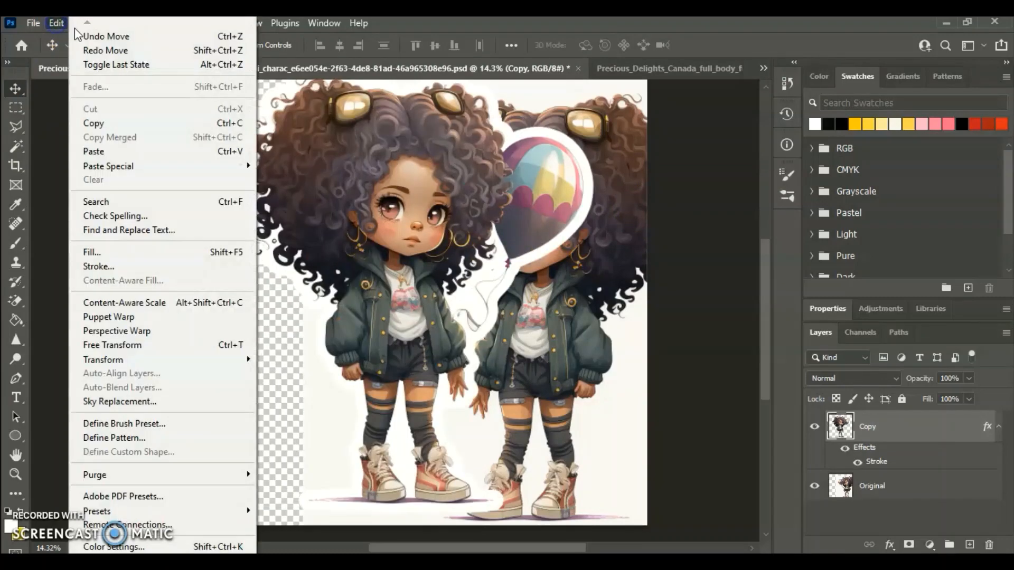
pyautogui.click(81, 33)
pyautogui.click(55, 23)
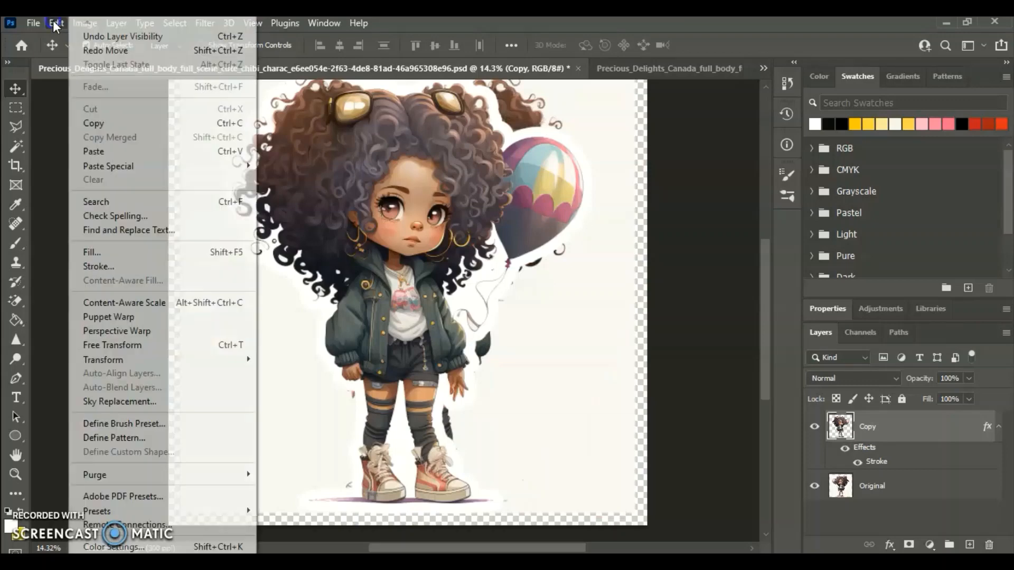
pyautogui.click(77, 36)
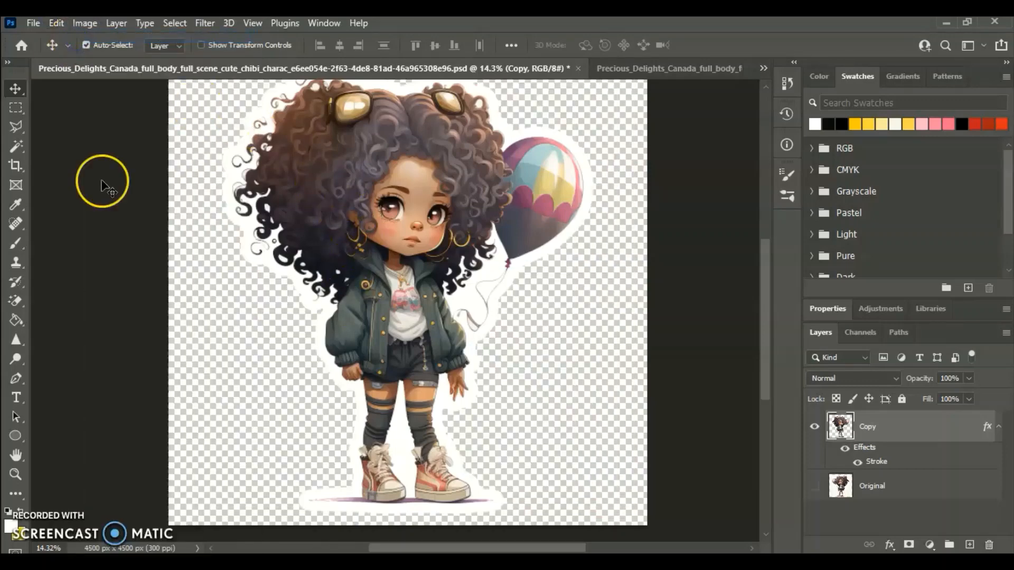
# Save the flipped sticker as a PNG copy named "Precious_Delights_Canada_full_body_Girl with balloons 2B" in Downloads, using the large file size option.
pyautogui.click(30, 27)
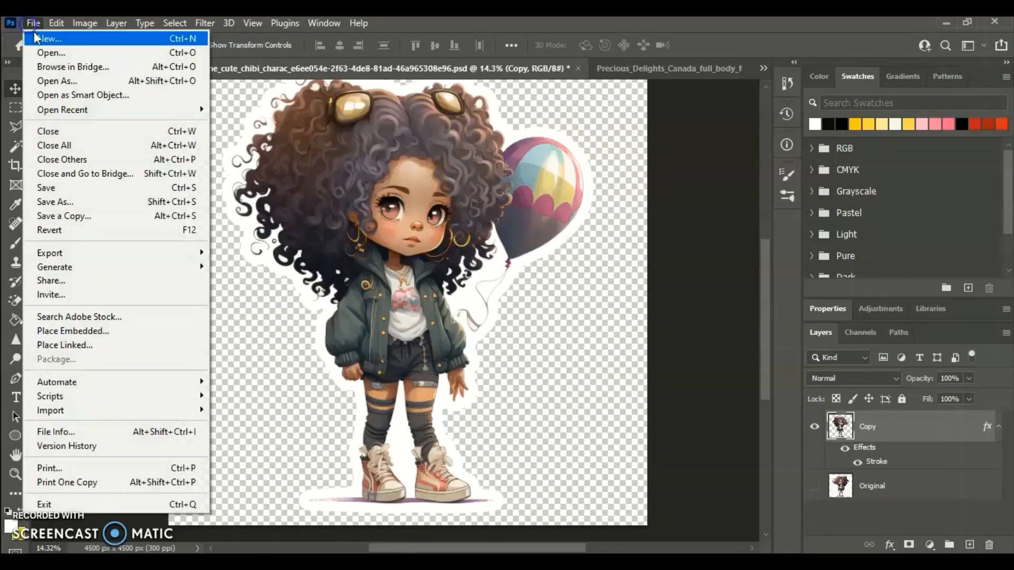
pyautogui.click(93, 215)
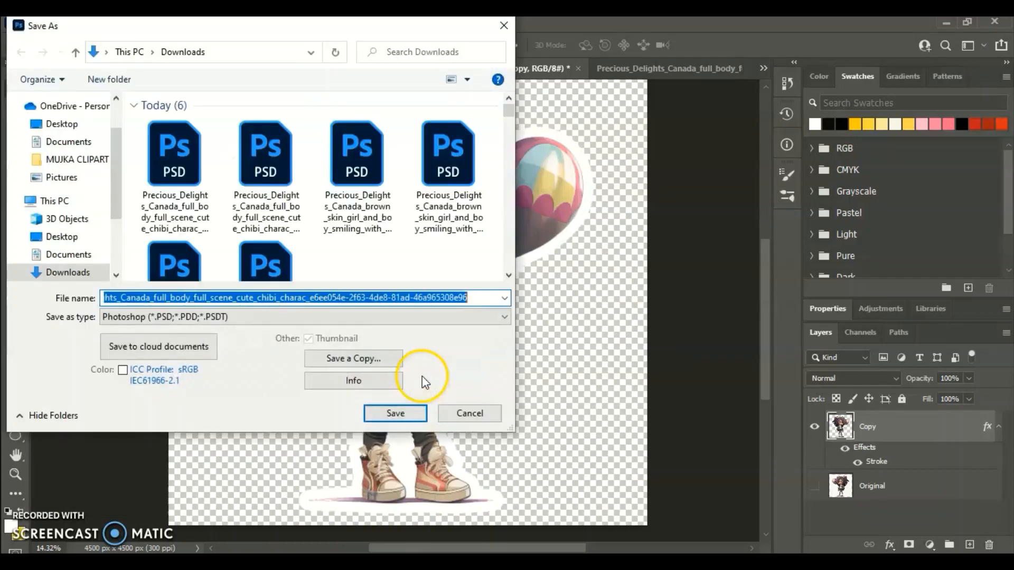
pyautogui.click(360, 362)
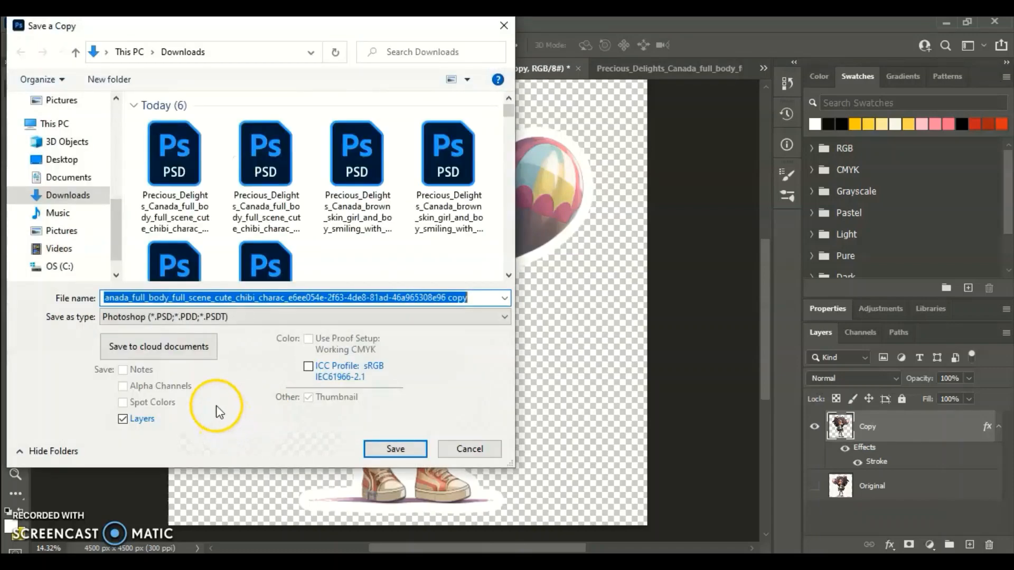
pyautogui.click(221, 311)
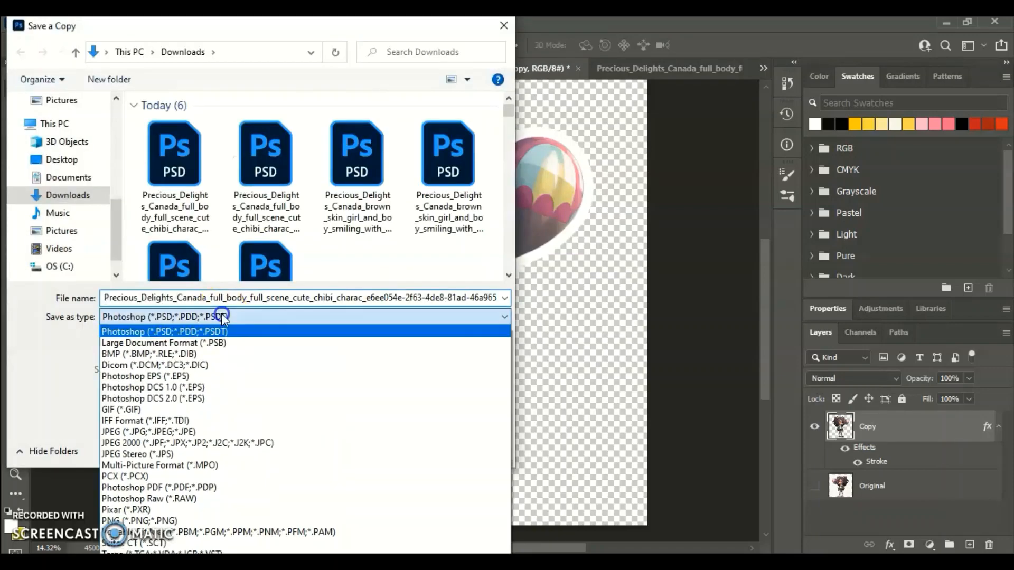
pyautogui.click(214, 520)
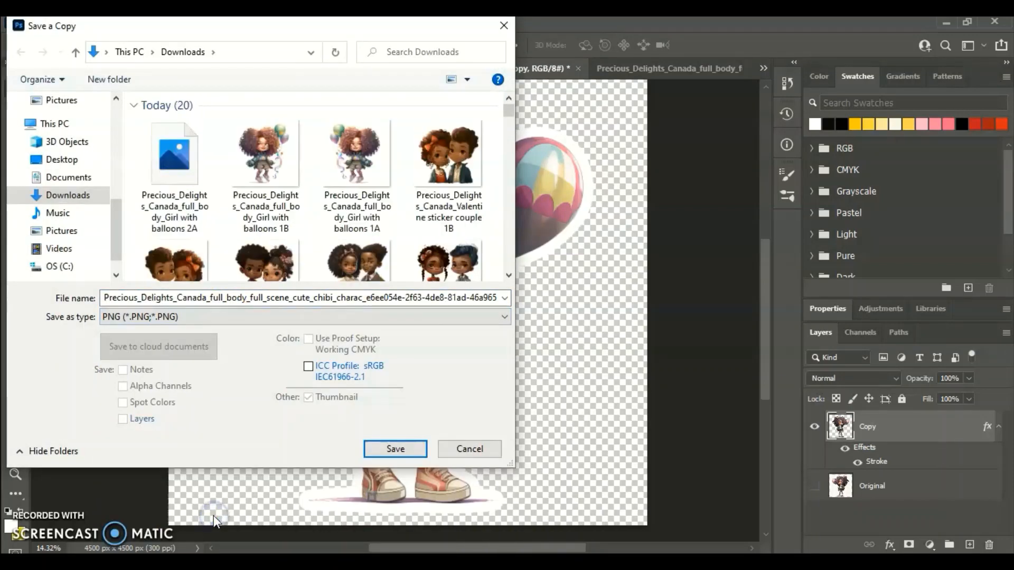
pyautogui.click(167, 173)
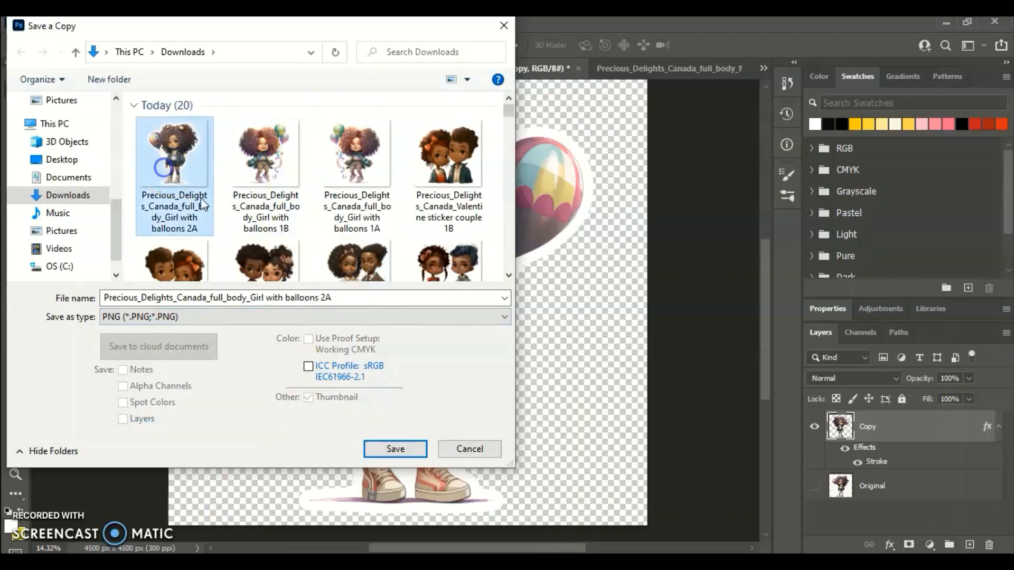
pyautogui.doubleClick(352, 297)
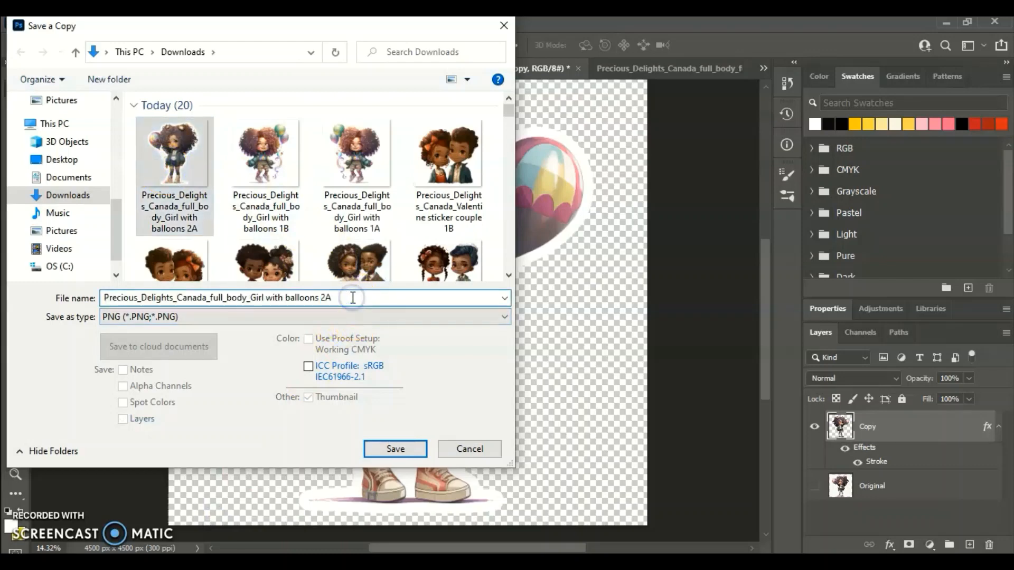
pyautogui.write('2B')
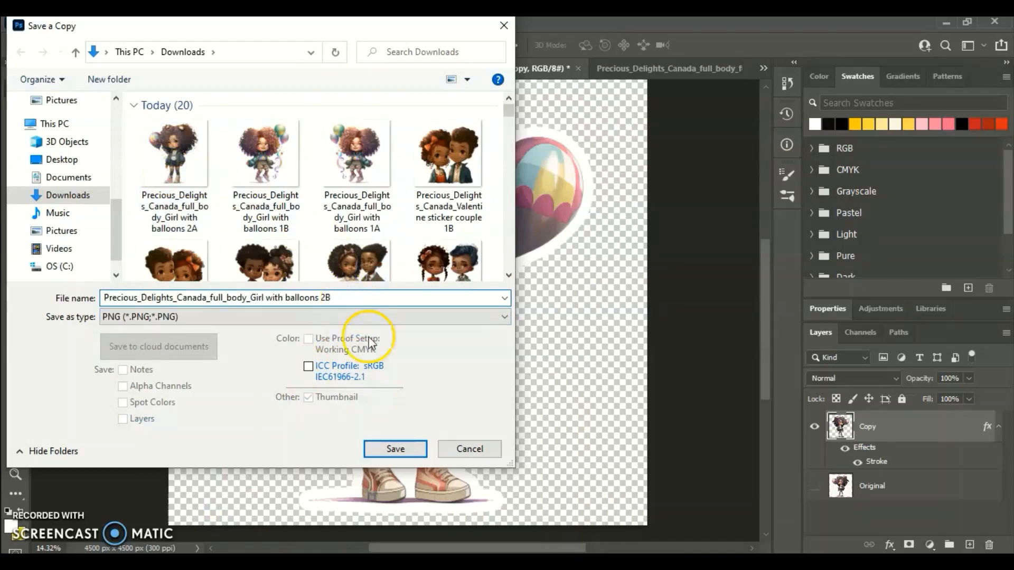
pyautogui.click(395, 449)
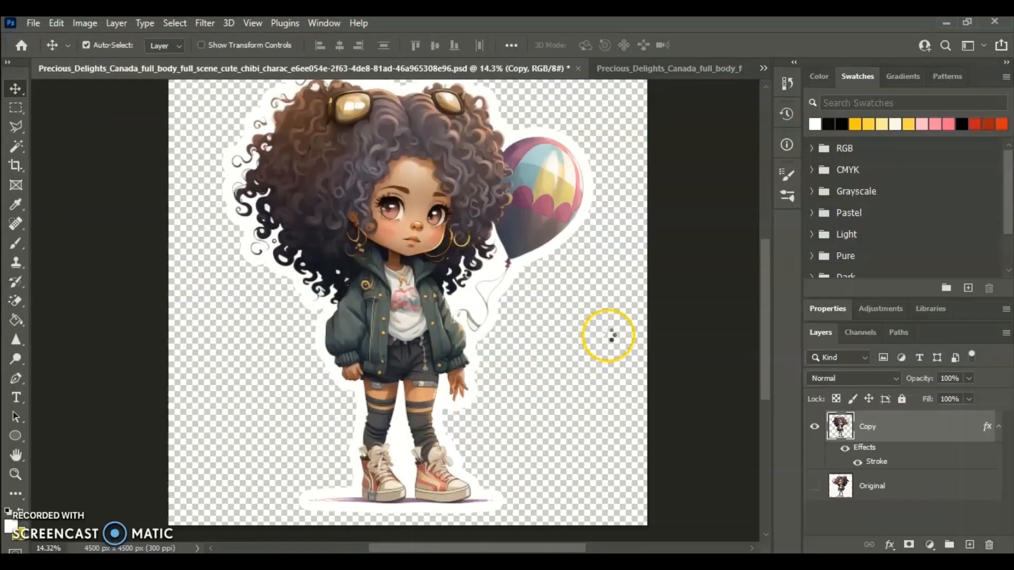
pyautogui.click(591, 170)
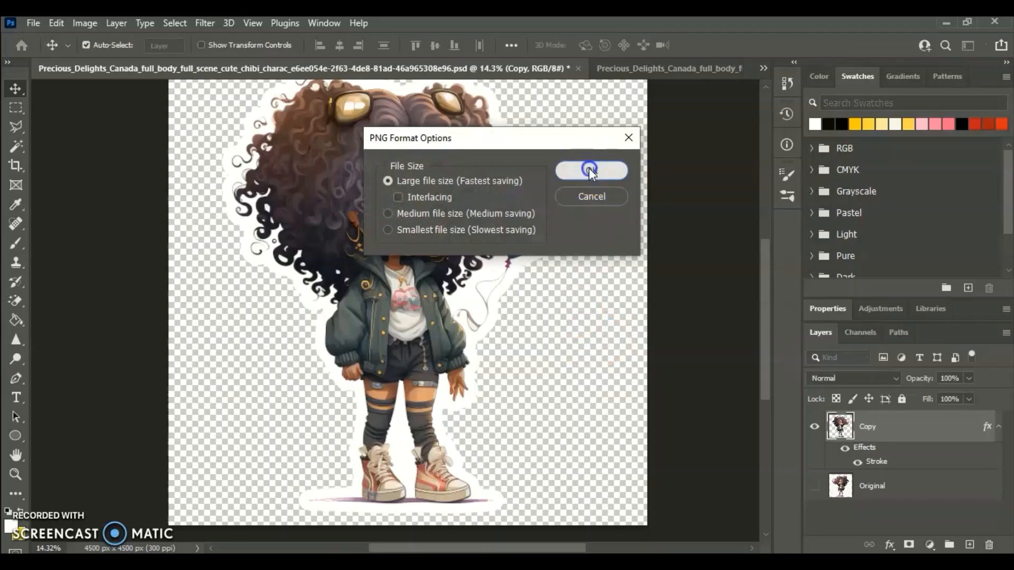
pyautogui.moveTo(765, 260)
pyautogui.mouseDown()
pyautogui.moveTo(769, 234)
pyautogui.moveTo(775, 255)
pyautogui.mouseUp()
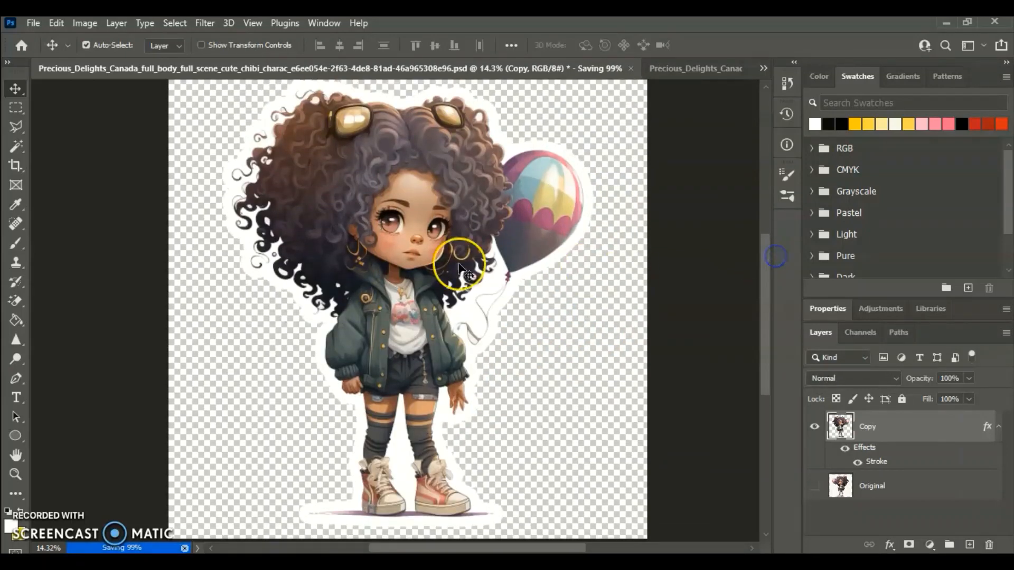